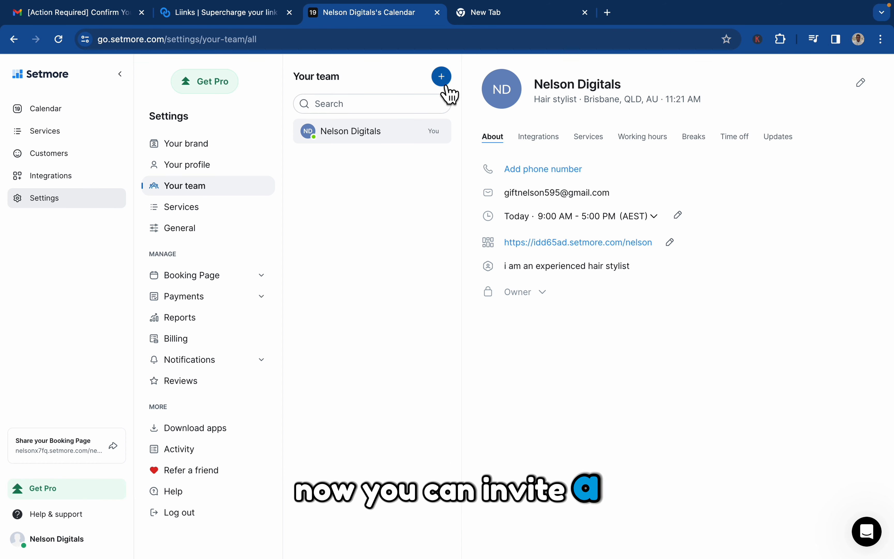
# Step: Open the Add team members dialog from Settings > Your team with the + button
pyautogui.click(442, 77)
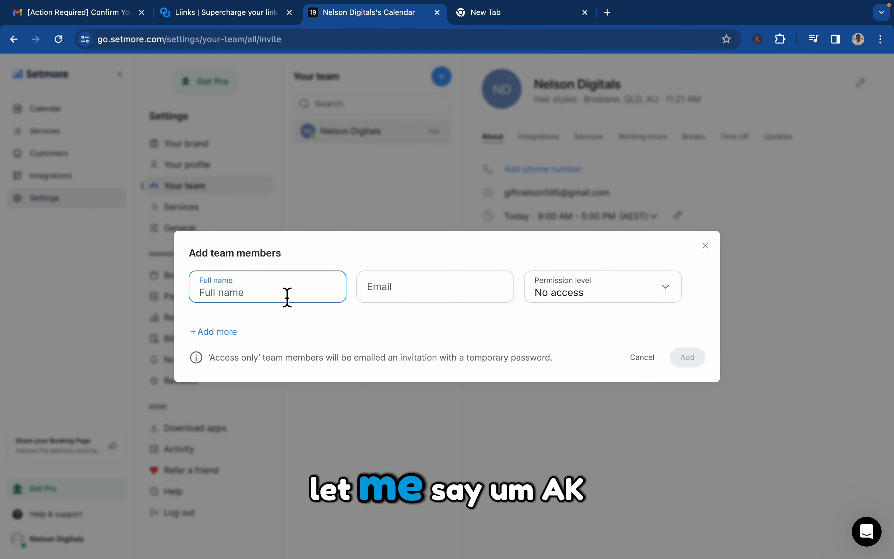
# Step: Enter the new member's full name and e-mail, and set their permission level to Standard
pyautogui.write('ak')
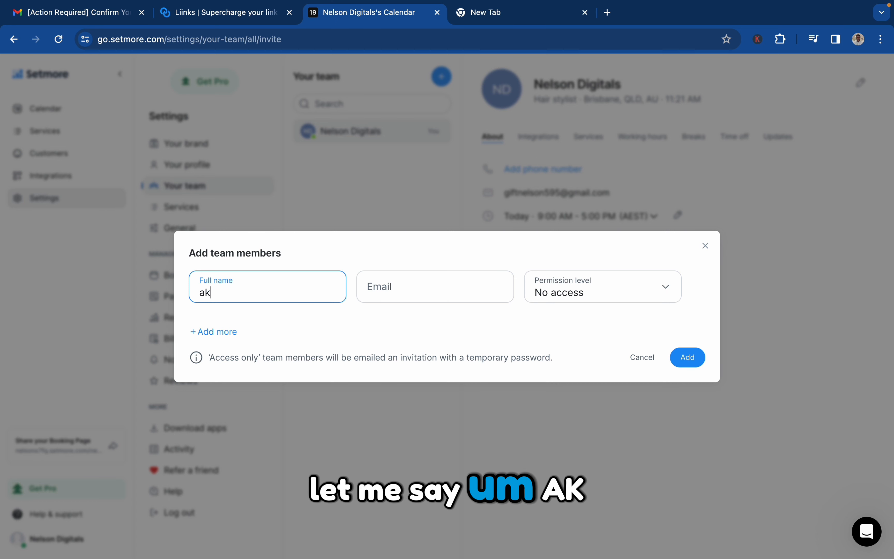
pyautogui.click(404, 298)
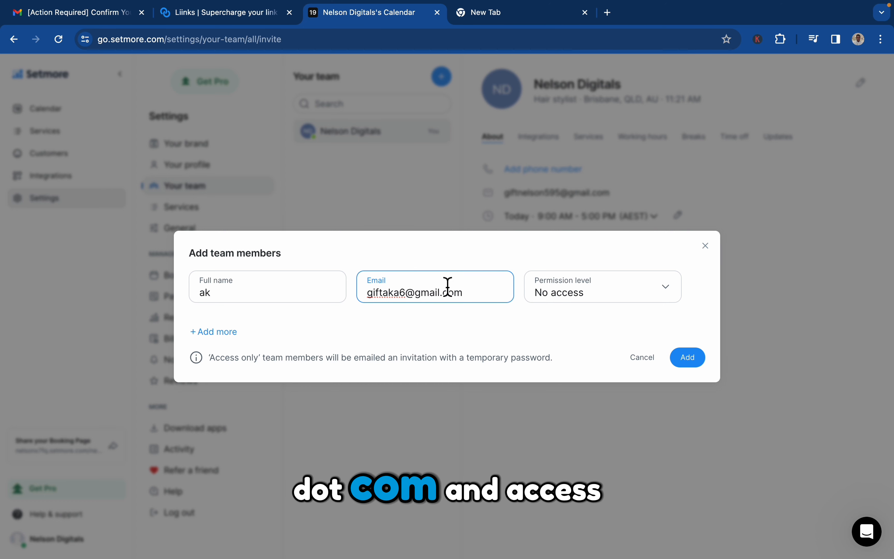
pyautogui.click(570, 295)
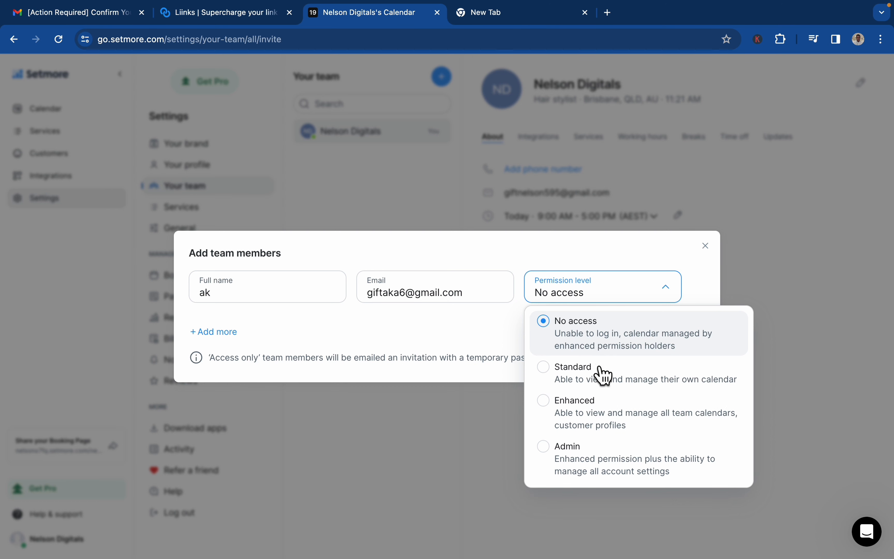
pyautogui.click(671, 384)
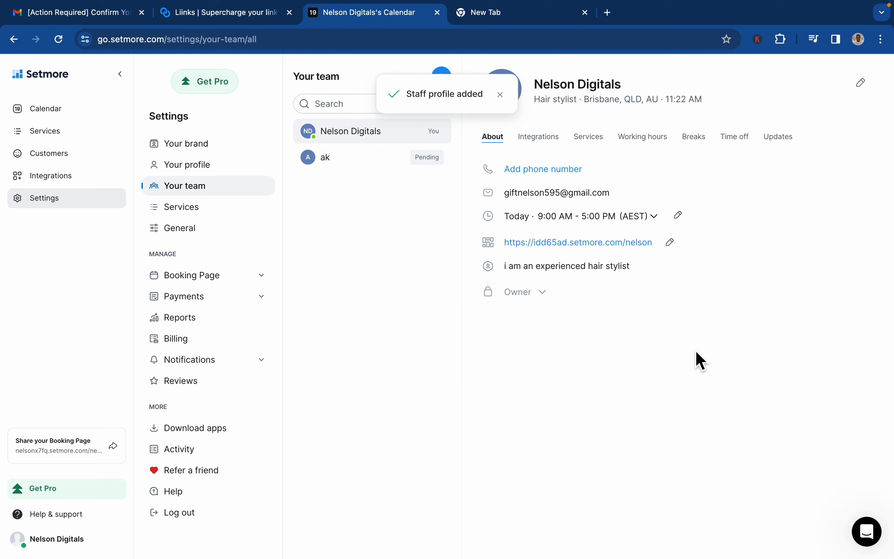
# Step: Assign cornrows as the new member's only service, then go back to their About details
pyautogui.click(402, 160)
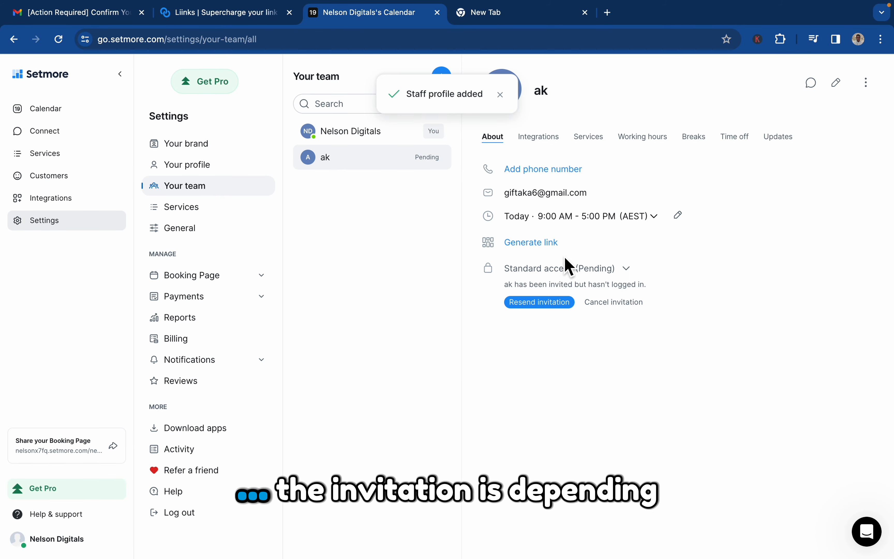
pyautogui.click(590, 144)
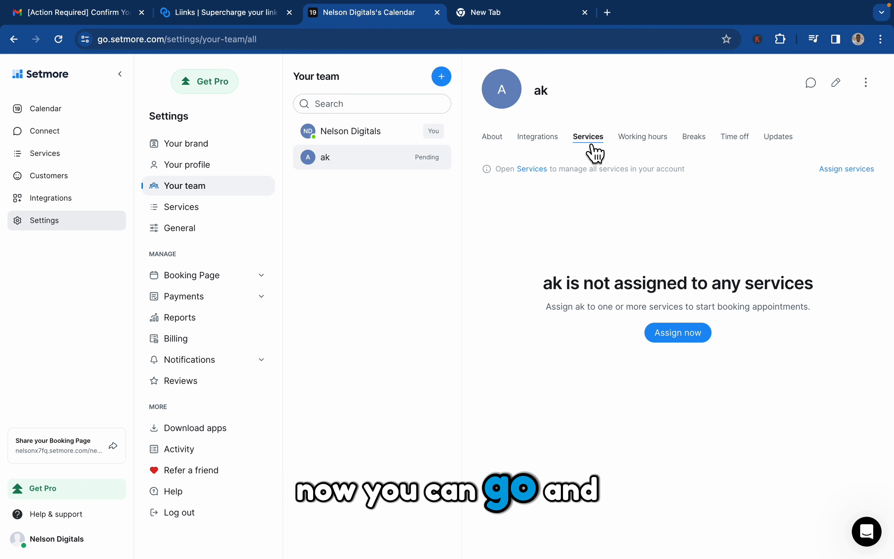
pyautogui.click(712, 332)
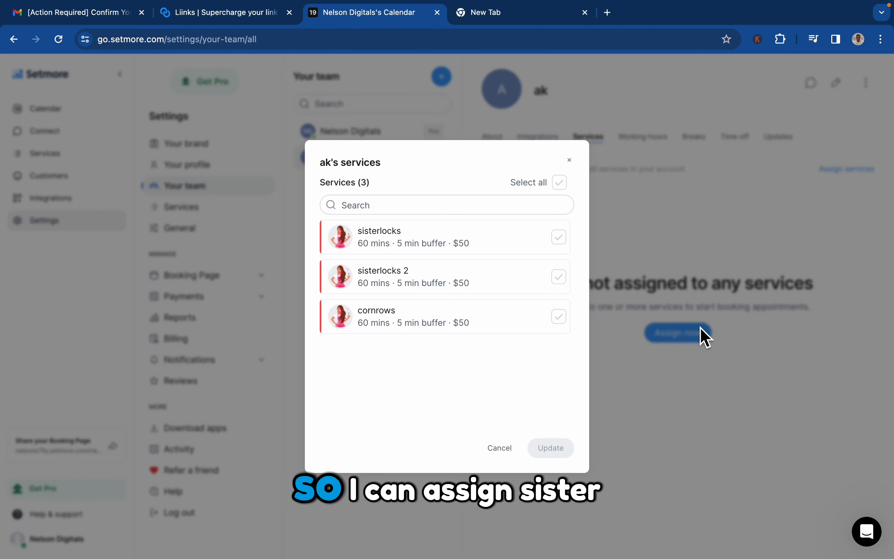
pyautogui.click(560, 237)
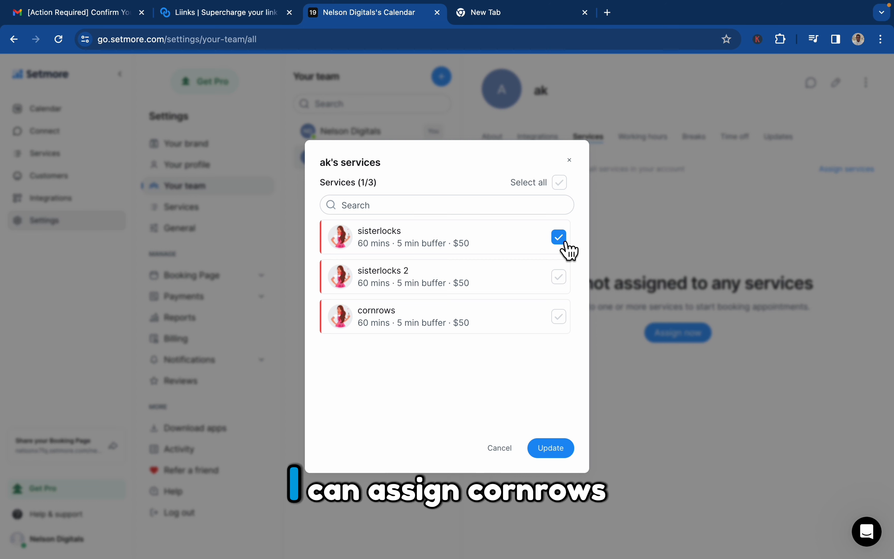
pyautogui.click(564, 318)
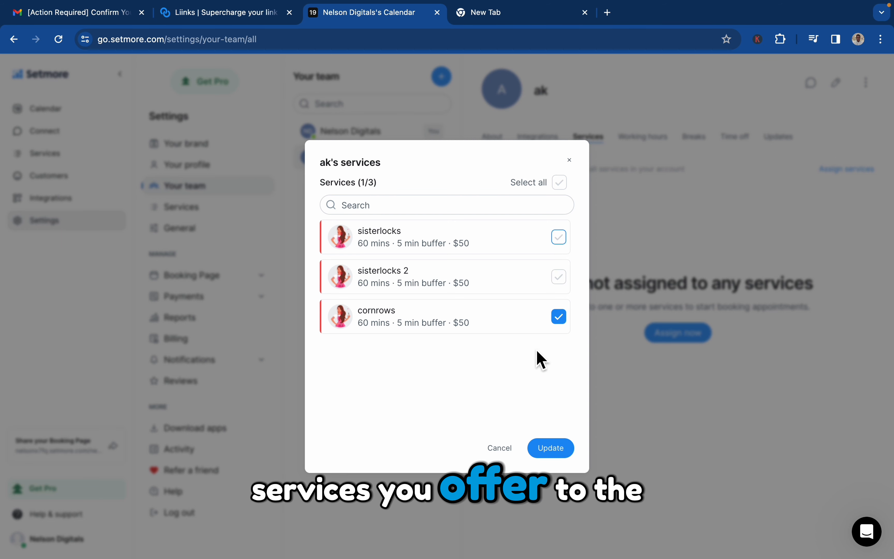
pyautogui.click(551, 448)
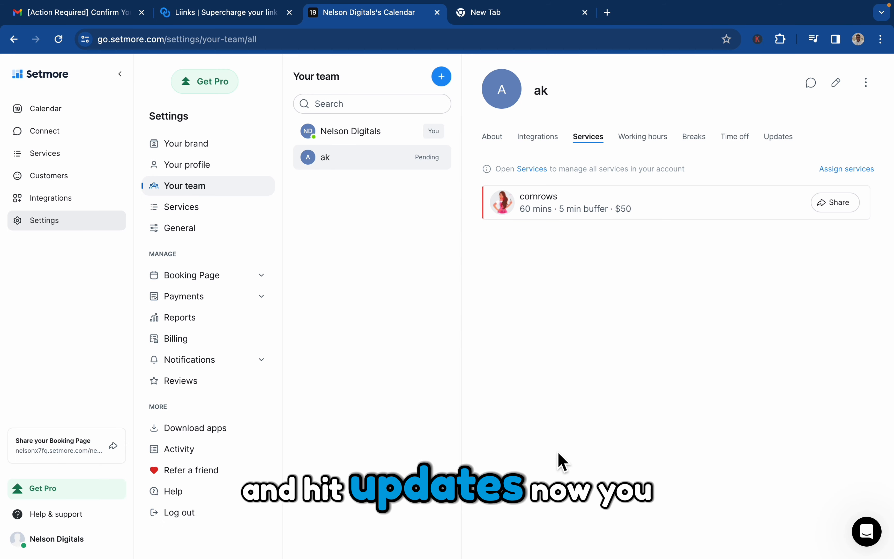
pyautogui.click(500, 142)
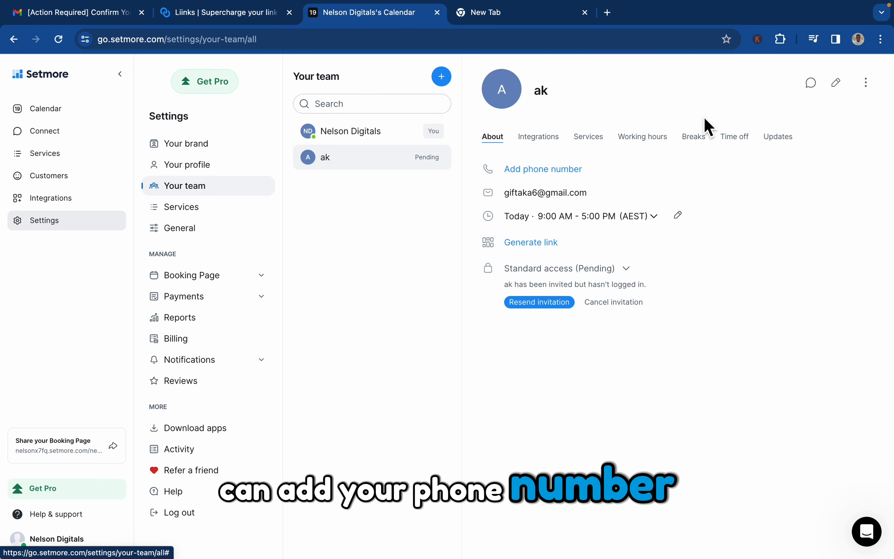
# Step: In Edit staff, enter Barber as the member's role and show their working hours
pyautogui.click(845, 89)
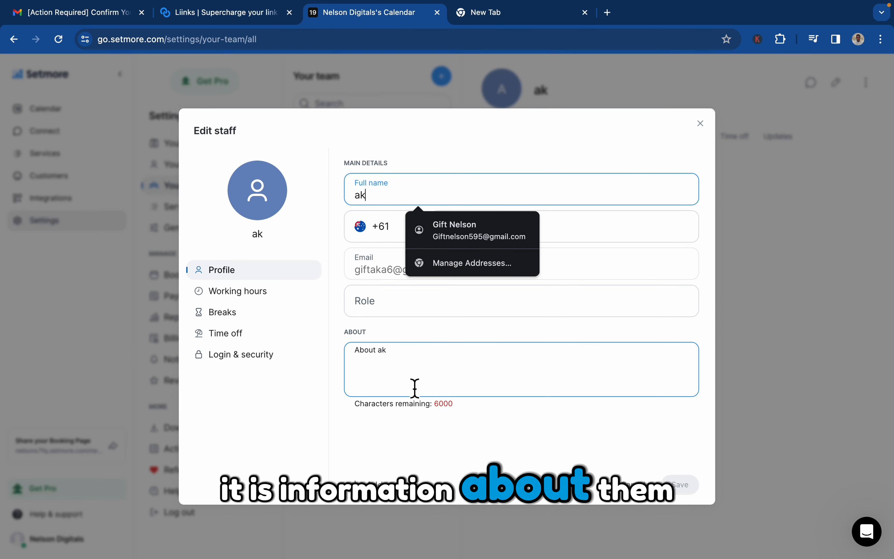
pyautogui.click(433, 314)
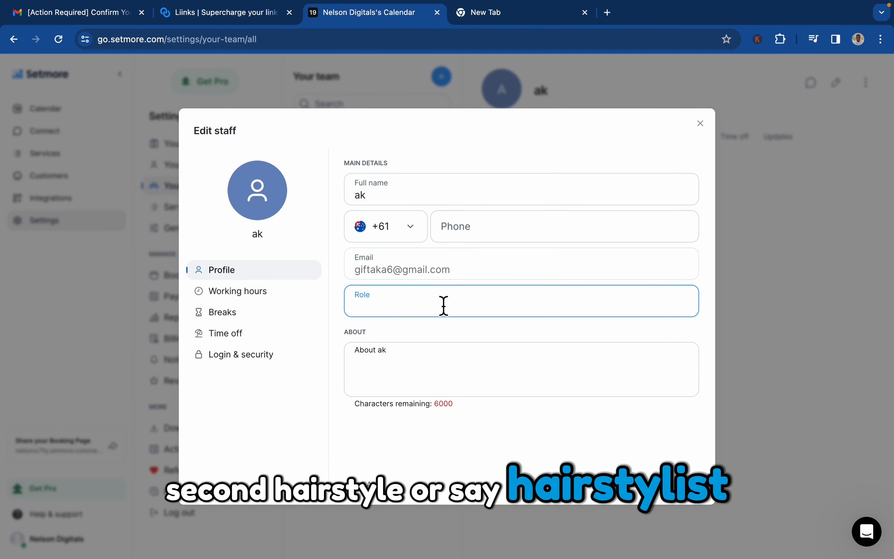
pyautogui.write('hi')
pyautogui.press('BackSpace')
pyautogui.press('BackSpace')
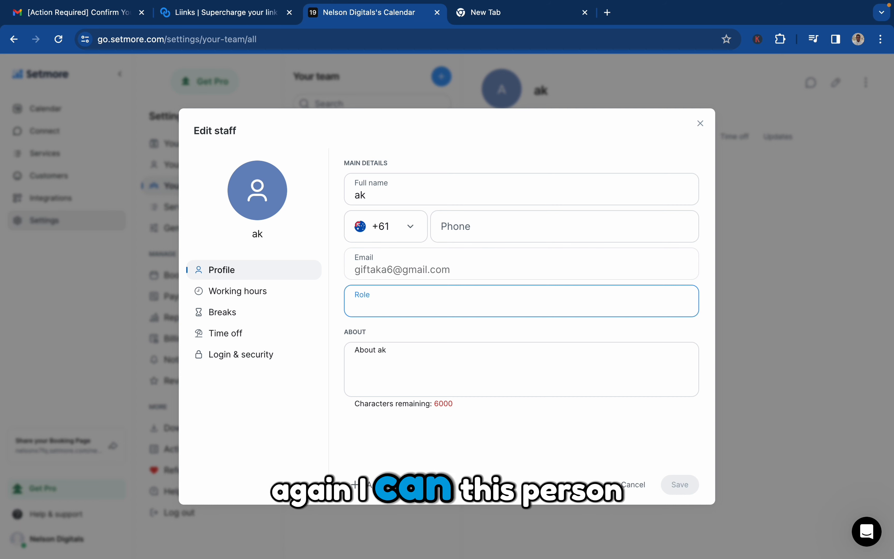
pyautogui.write('Barber')
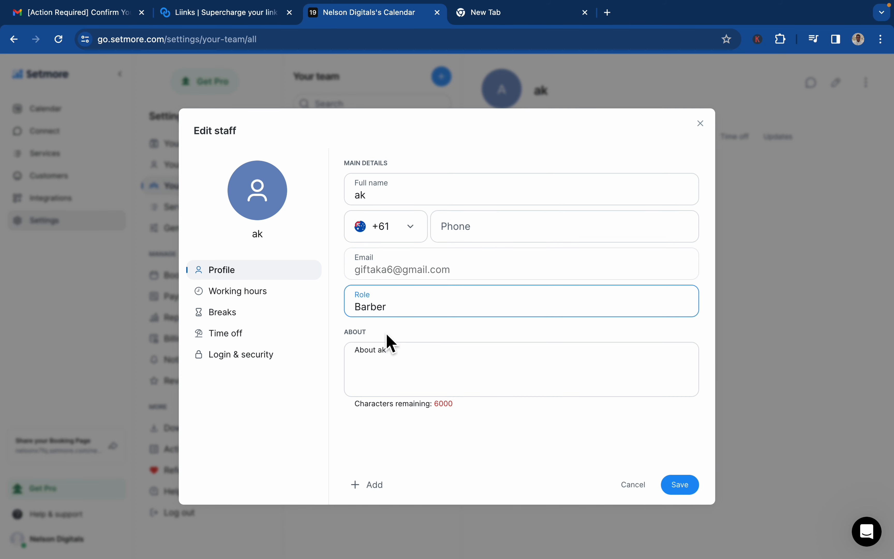
pyautogui.click(291, 293)
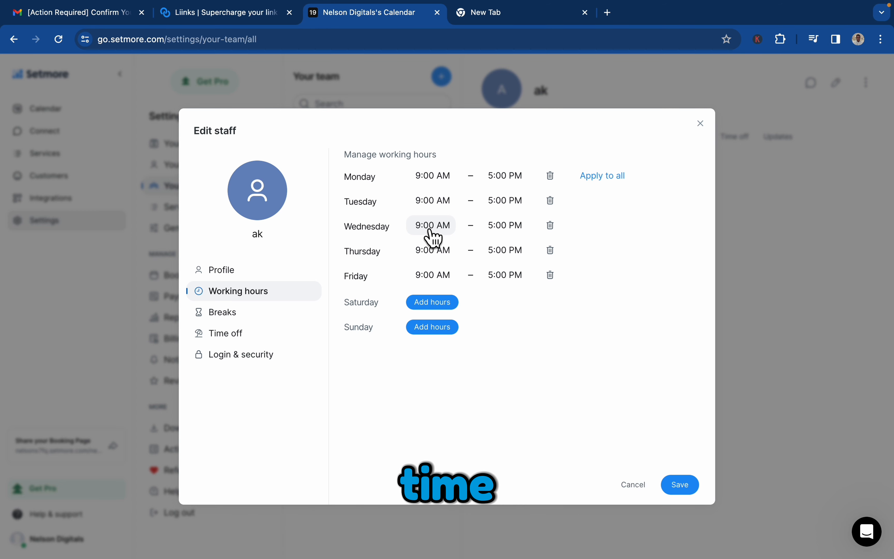
# Step: Start Monday at 10:00 AM and add a Monday break from 11:15 AM to 11:45 AM
pyautogui.click(438, 177)
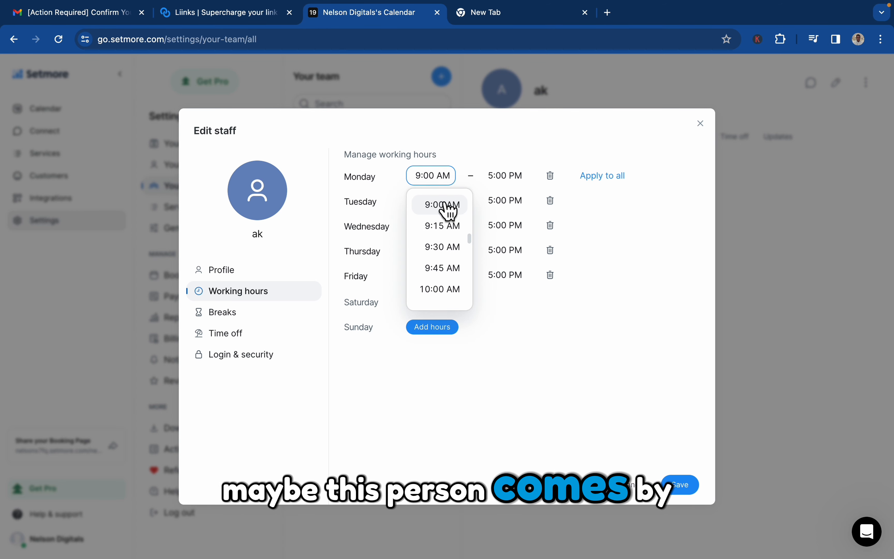
pyautogui.click(446, 296)
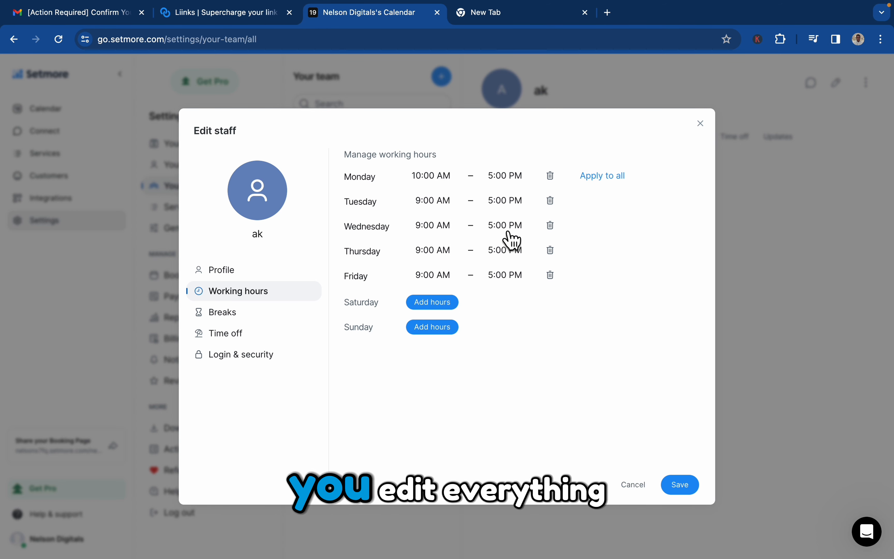
pyautogui.click(271, 314)
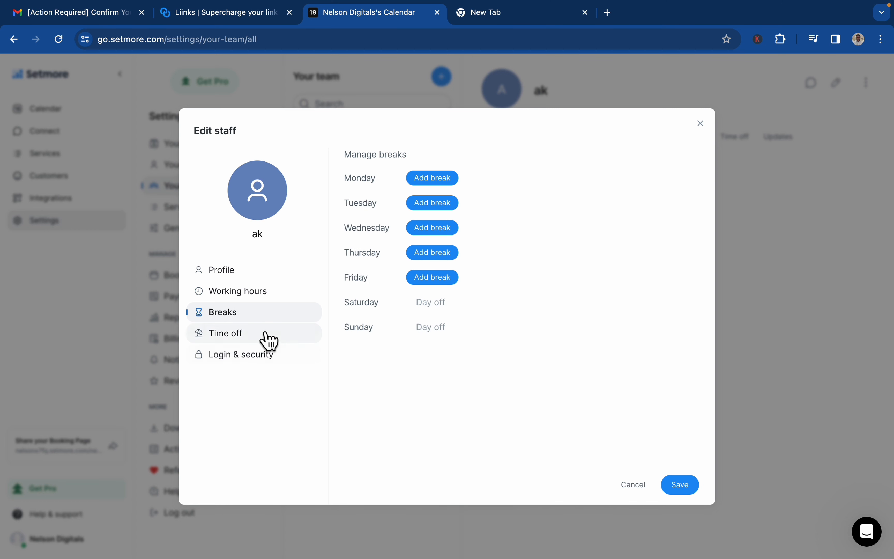
pyautogui.click(457, 186)
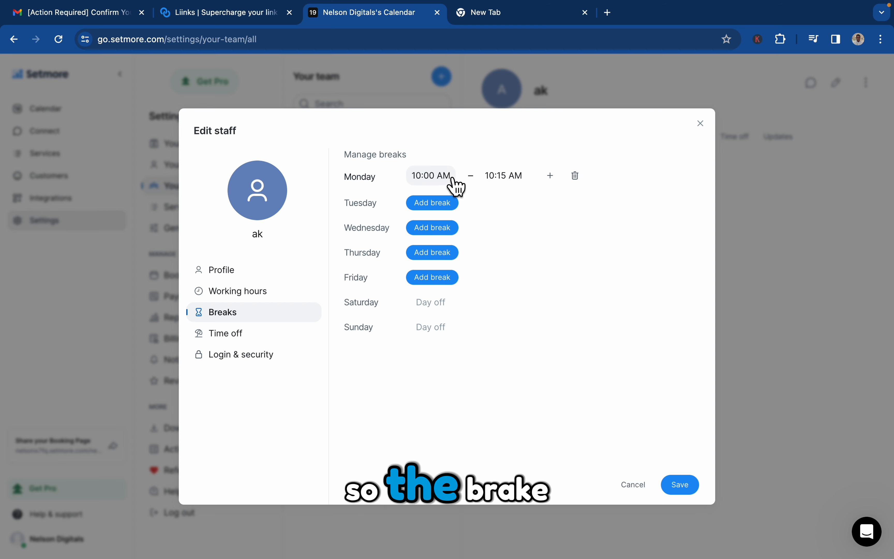
pyautogui.click(455, 183)
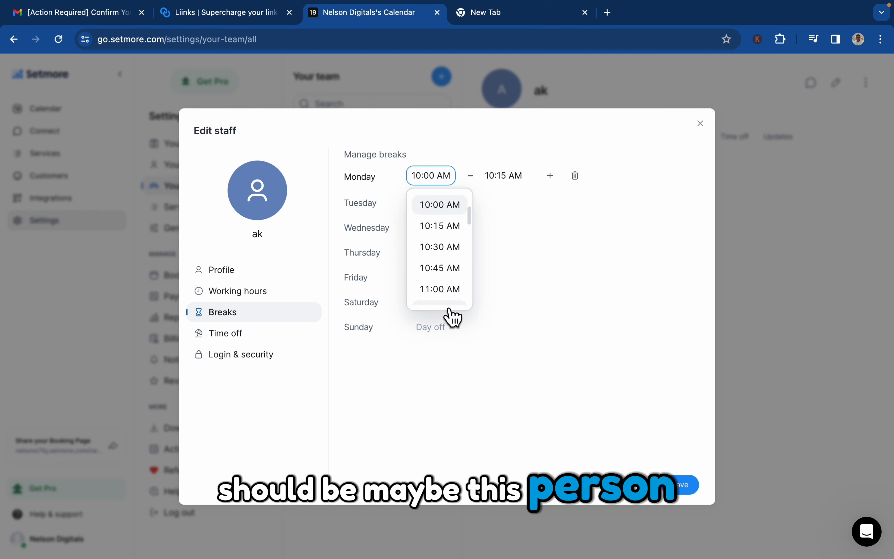
pyautogui.scroll(-2, 462, 294)
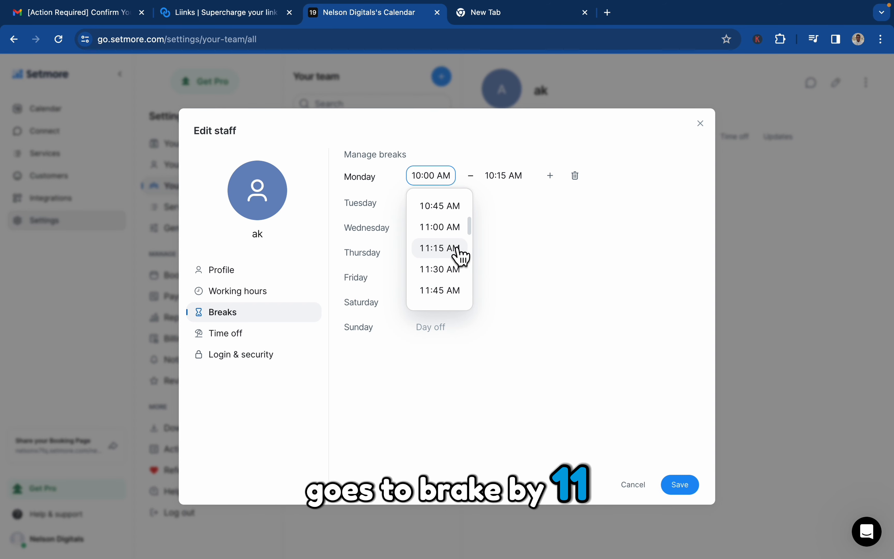
pyautogui.click(440, 248)
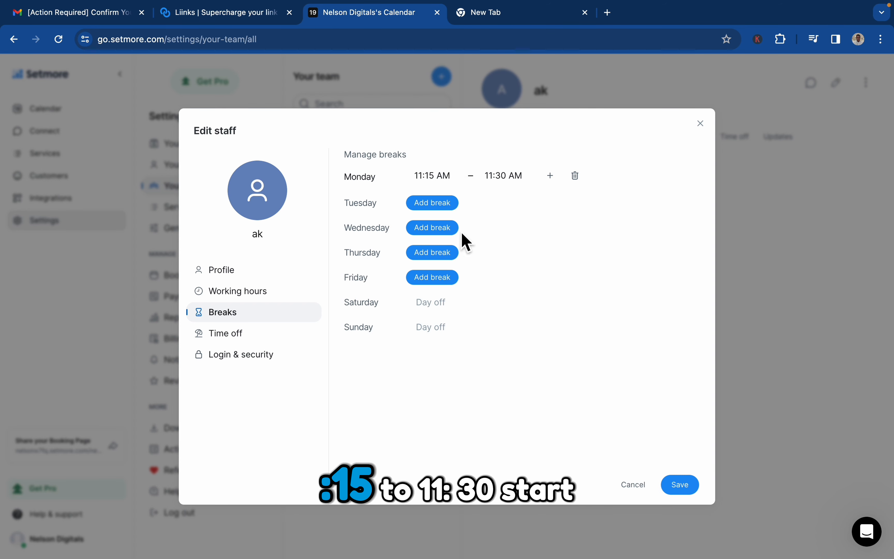
pyautogui.click(517, 183)
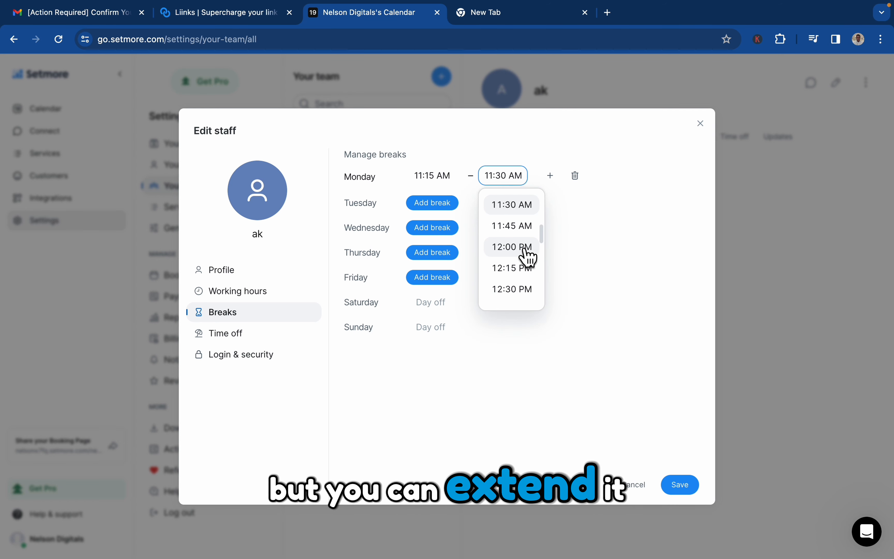
pyautogui.click(524, 228)
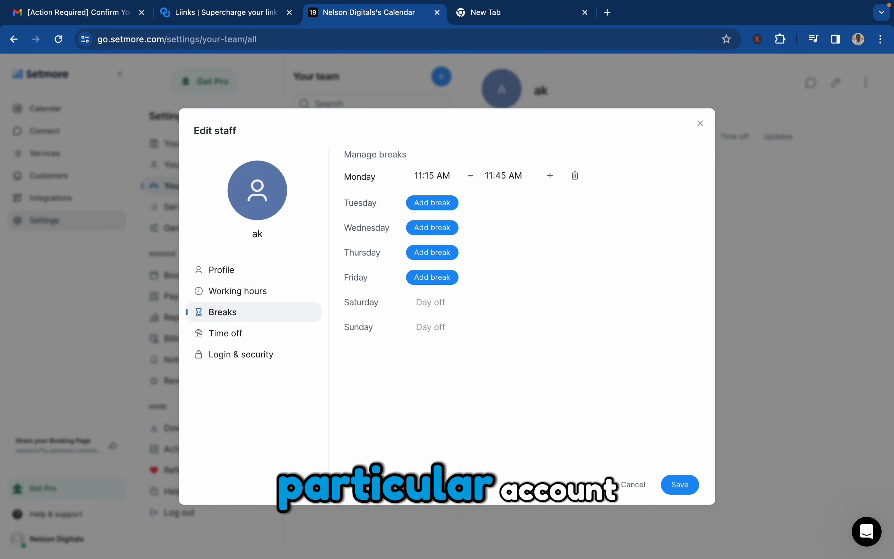
# Step: Search Downloads for 'profile' and upload sim profile pic.png as the member's photo
pyautogui.click(266, 251)
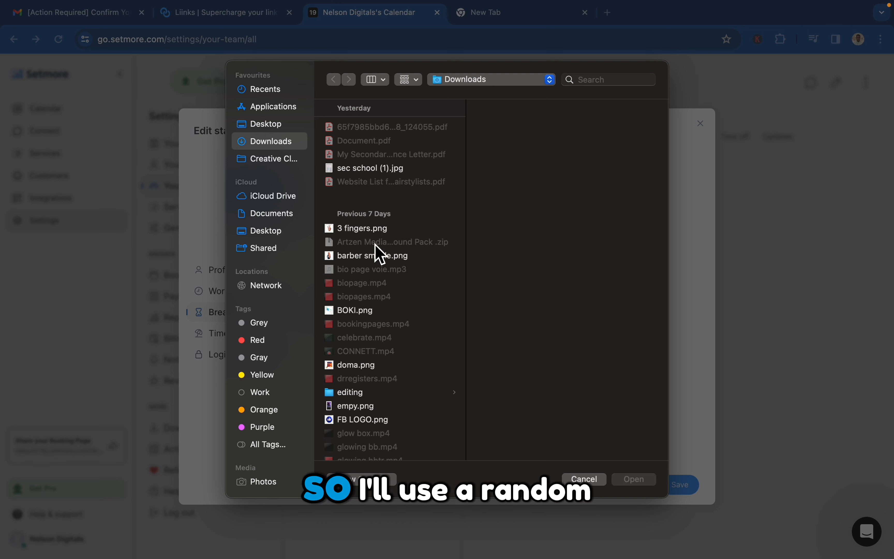
pyautogui.click(615, 85)
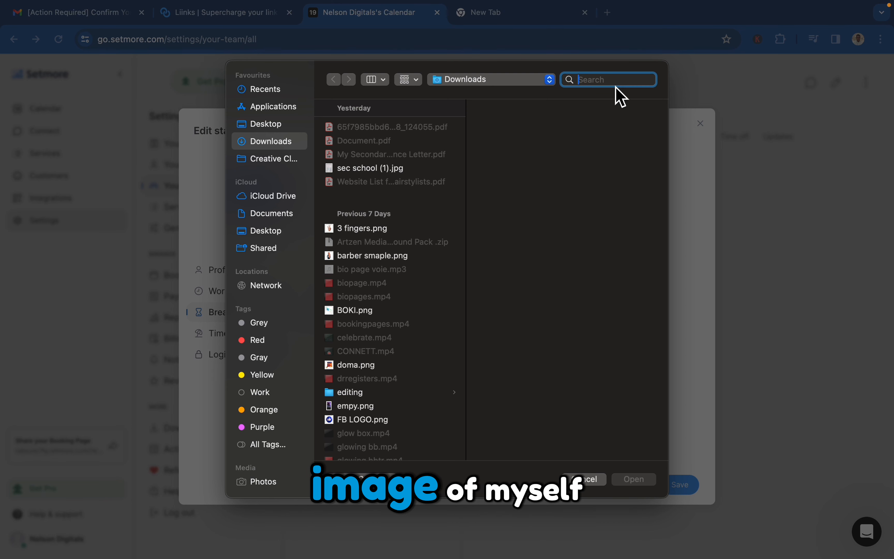
pyautogui.write('profil')
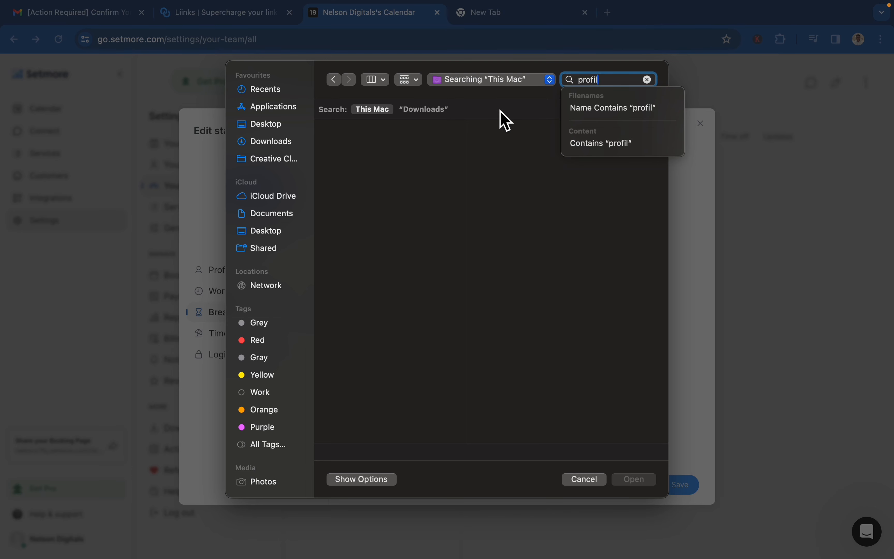
pyautogui.write('re')
pyautogui.click(428, 110)
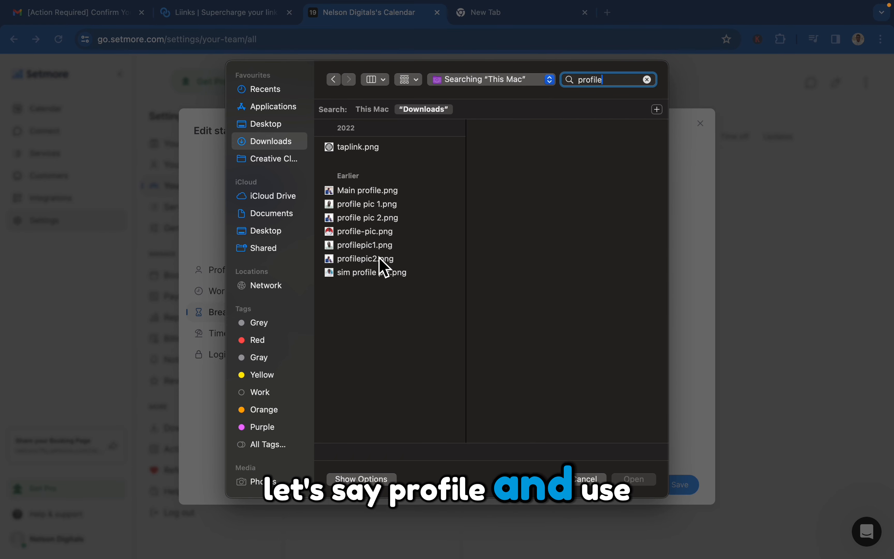
pyautogui.click(380, 259)
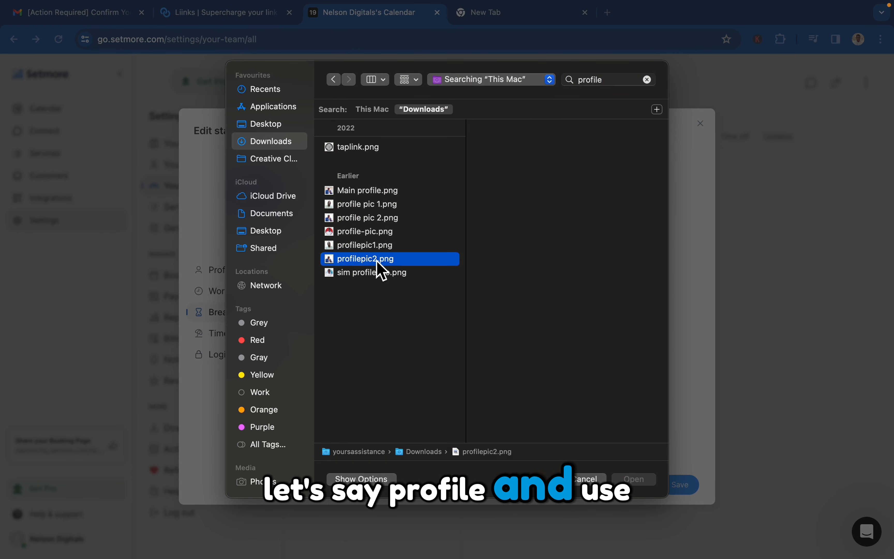
pyautogui.click(377, 276)
pyautogui.click(638, 484)
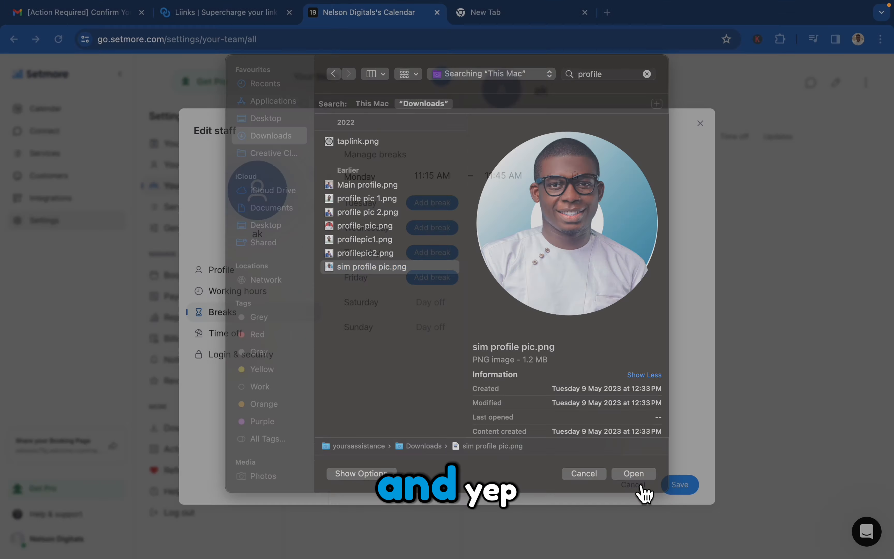
# Step: Fit the crop circle around the face, then save the picture and the staff profile
pyautogui.moveTo(483, 321); pyautogui.dragTo(481, 293)
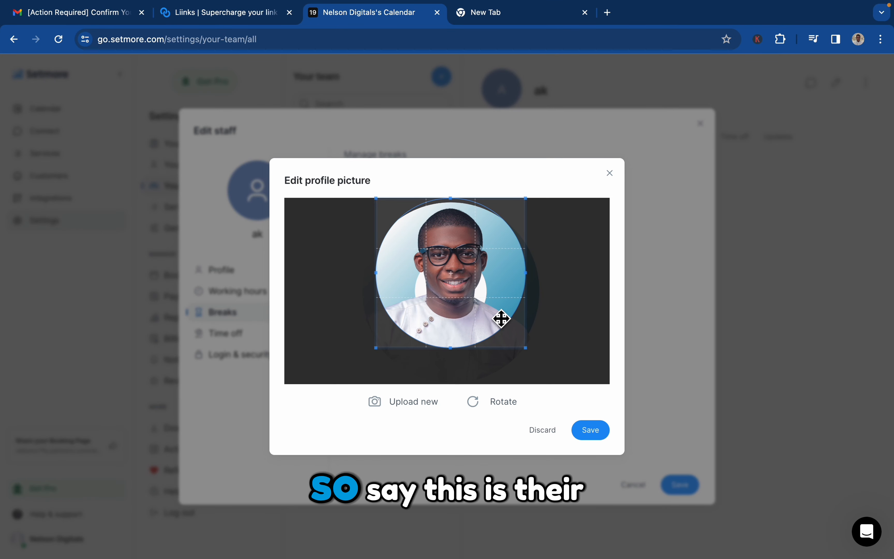
pyautogui.moveTo(532, 354); pyautogui.dragTo(560, 373)
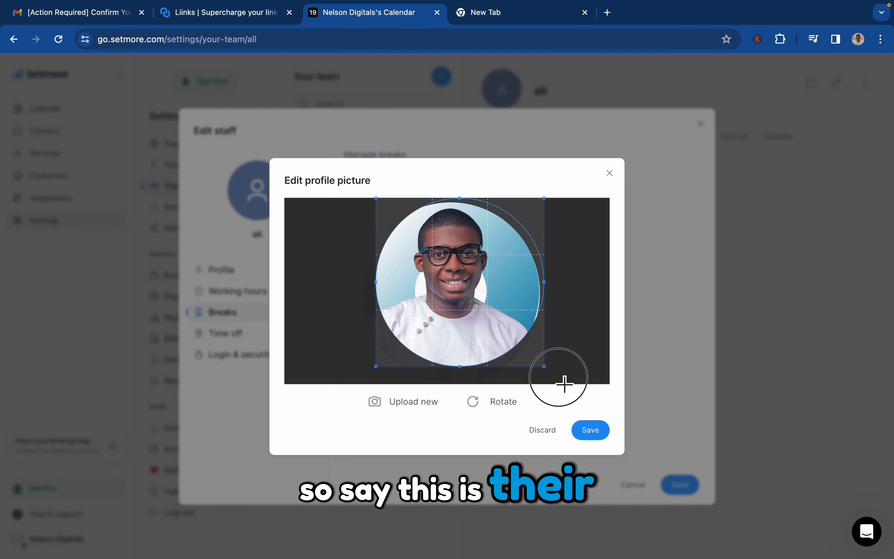
pyautogui.click(601, 436)
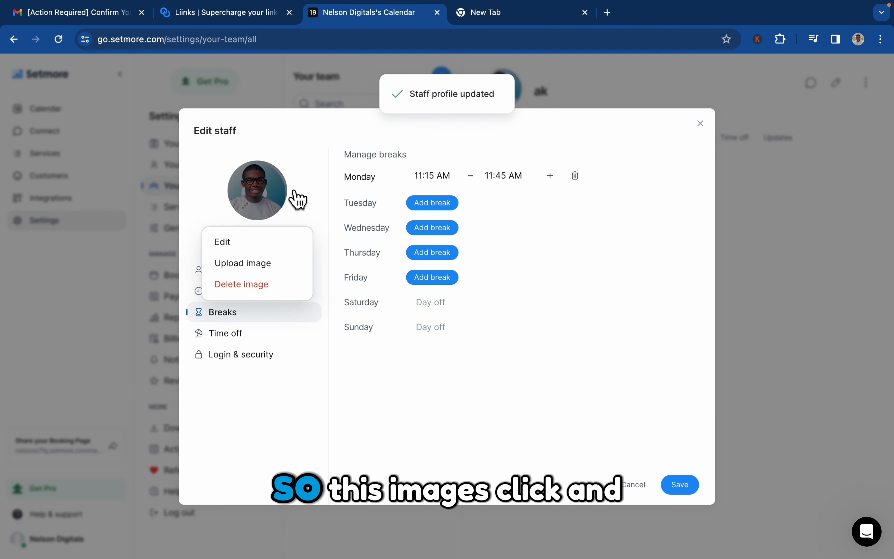
pyautogui.click(687, 489)
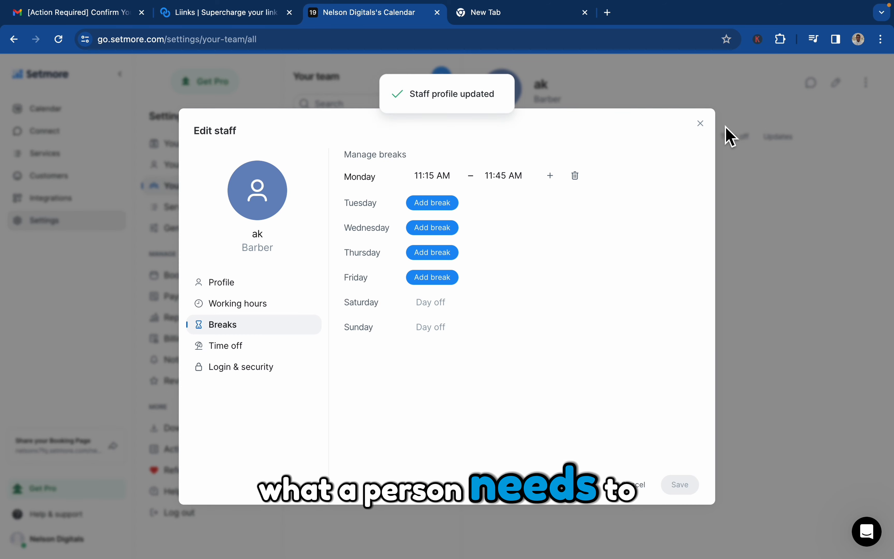
pyautogui.click(861, 39)
# Step: In the staff Chrome profile, open the Welcome To Setmore email and select its temporary password
pyautogui.click(772, 274)
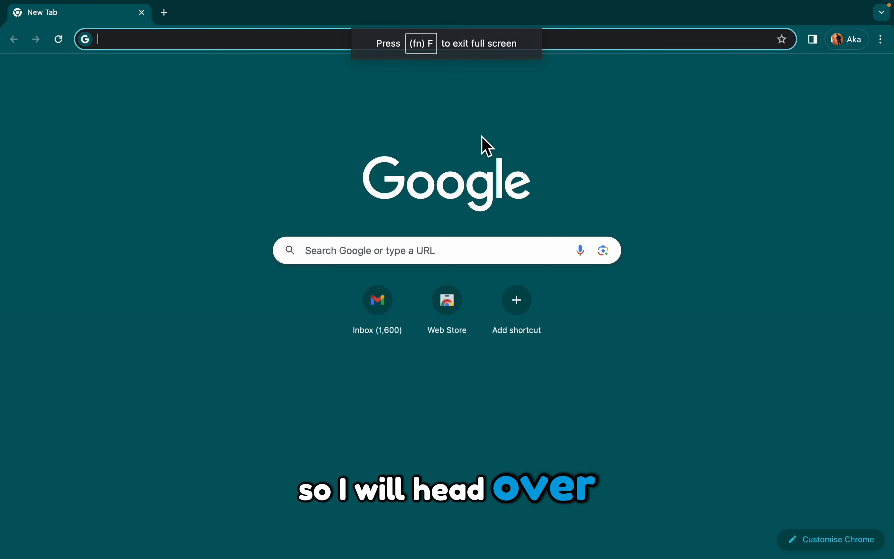
pyautogui.click(380, 313)
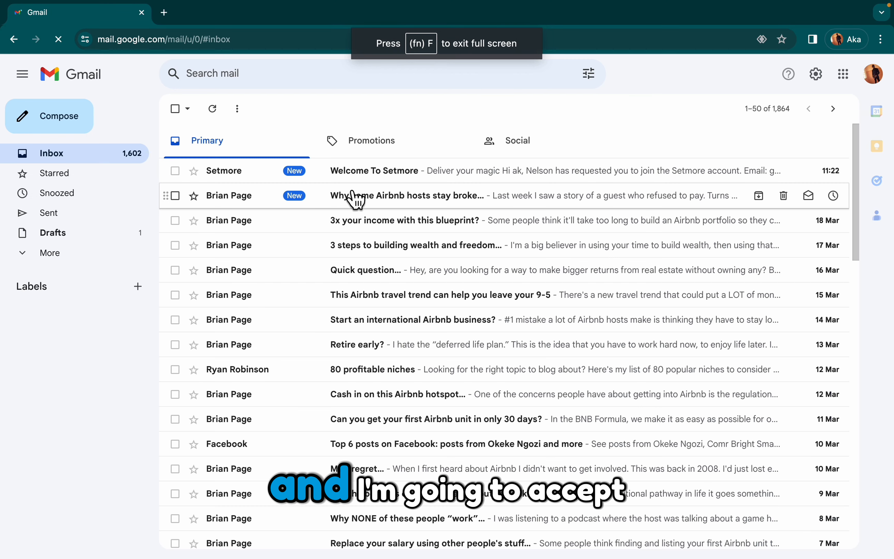
pyautogui.click(389, 177)
pyautogui.click(420, 452)
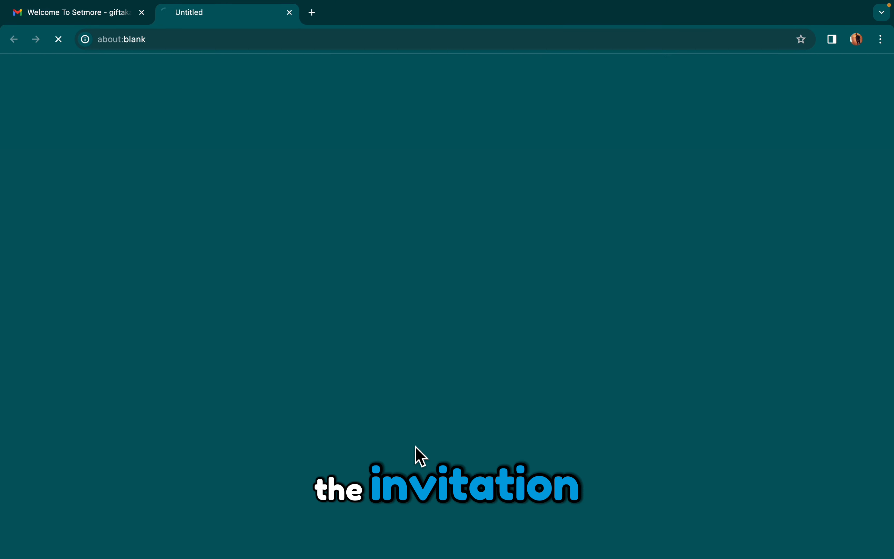
pyautogui.click(89, 20)
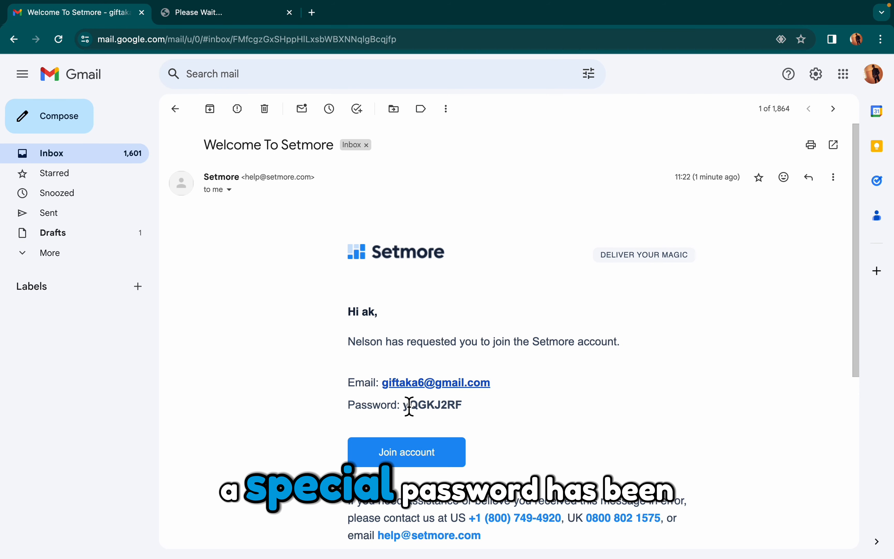
pyautogui.moveTo(404, 406); pyautogui.dragTo(481, 414)
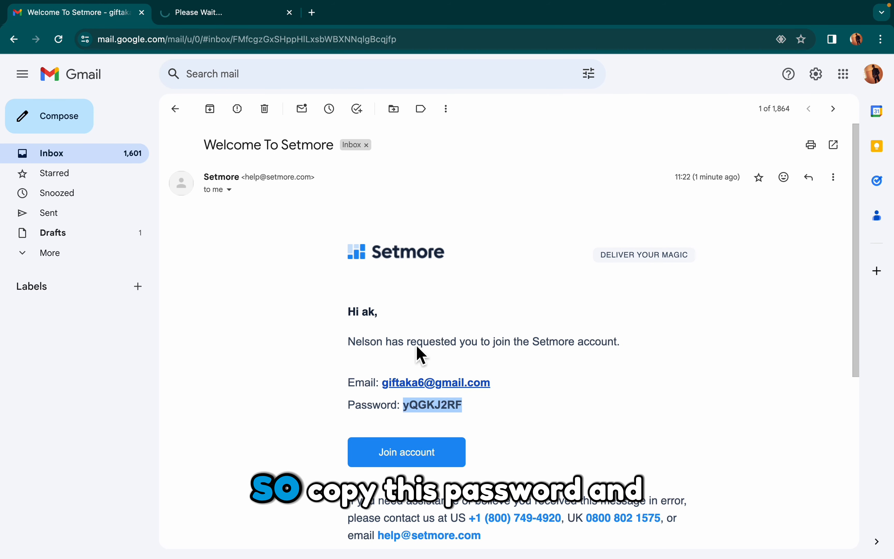
# Step: Log in to Setmore with the saved staff e-mail and the pasted temporary password
pyautogui.click(237, 13)
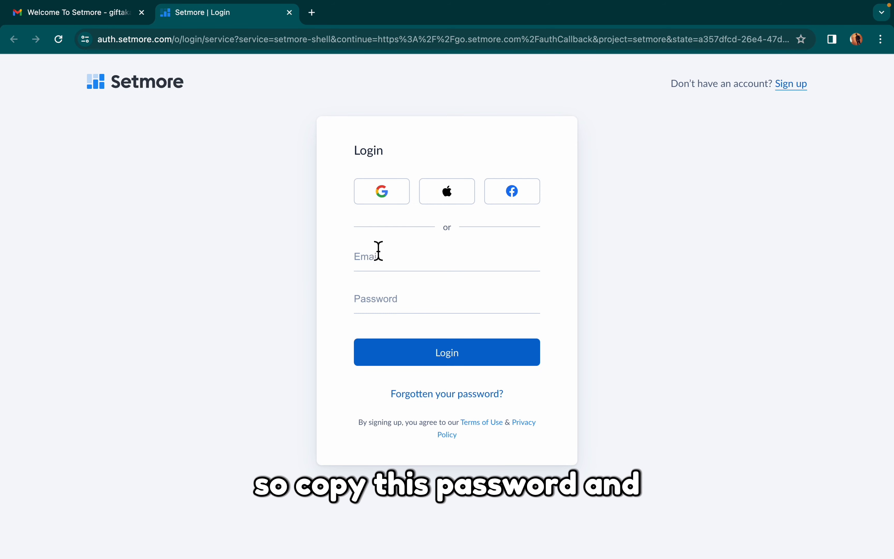
pyautogui.click(399, 268)
pyautogui.click(441, 296)
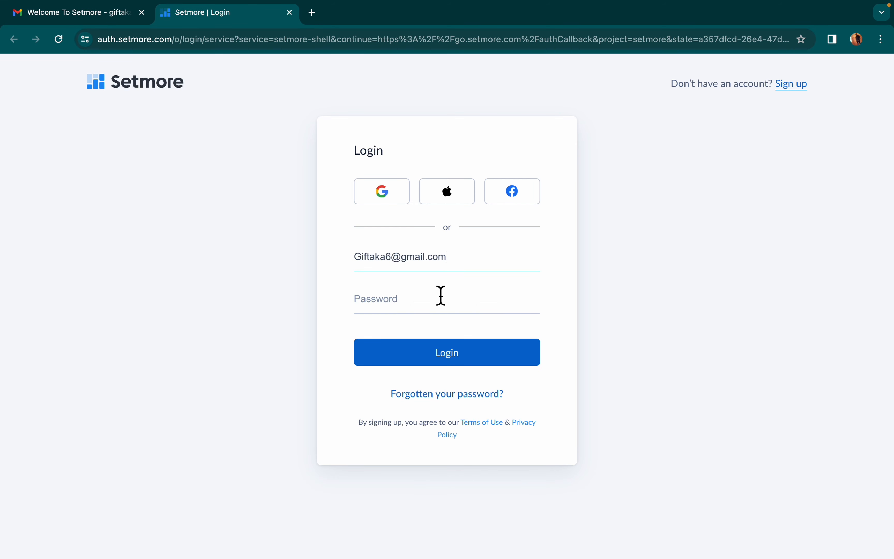
pyautogui.click(436, 309)
pyautogui.press('super+v')
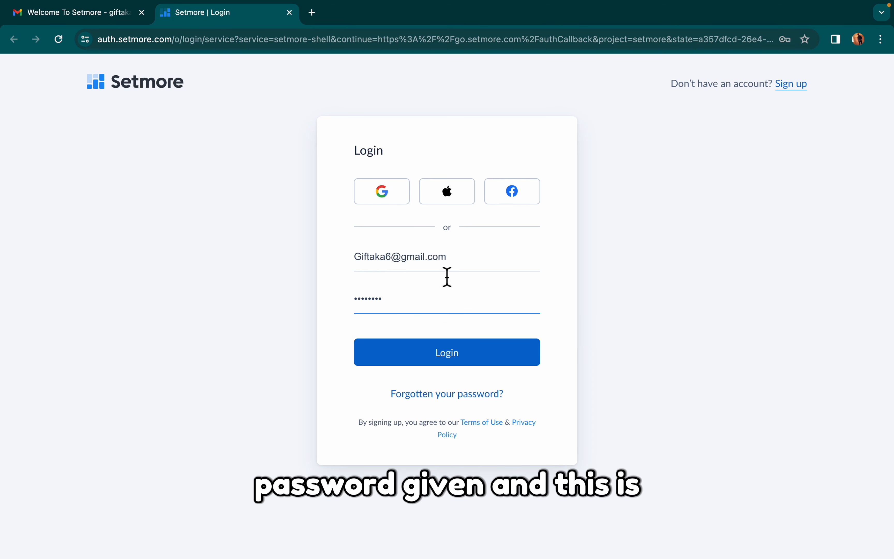
pyautogui.click(858, 39)
pyautogui.click(861, 40)
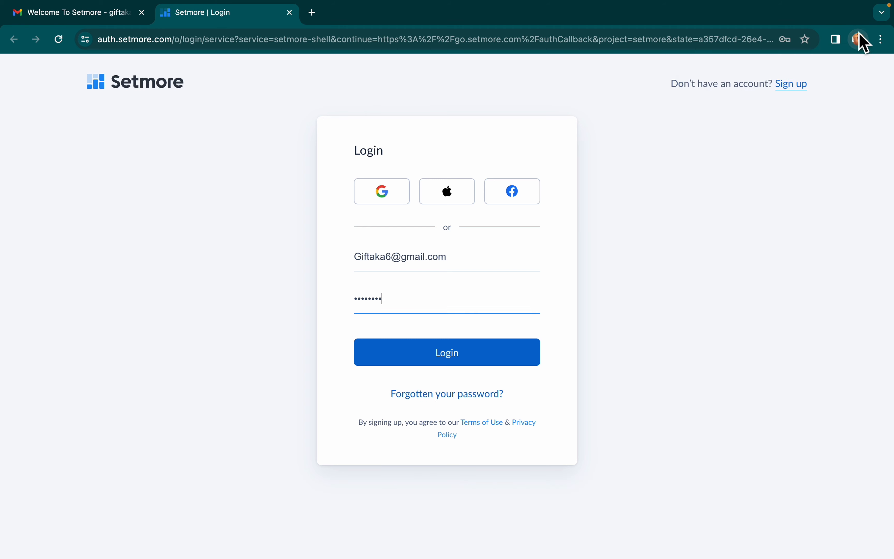
pyautogui.click(460, 362)
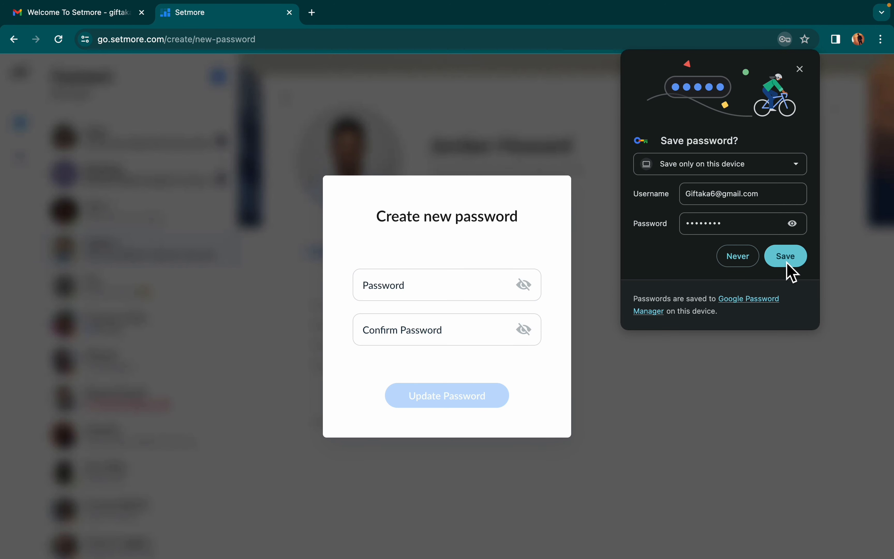
# Step: Enter a new account password and type it into the Confirm Password field
pyautogui.click(433, 299)
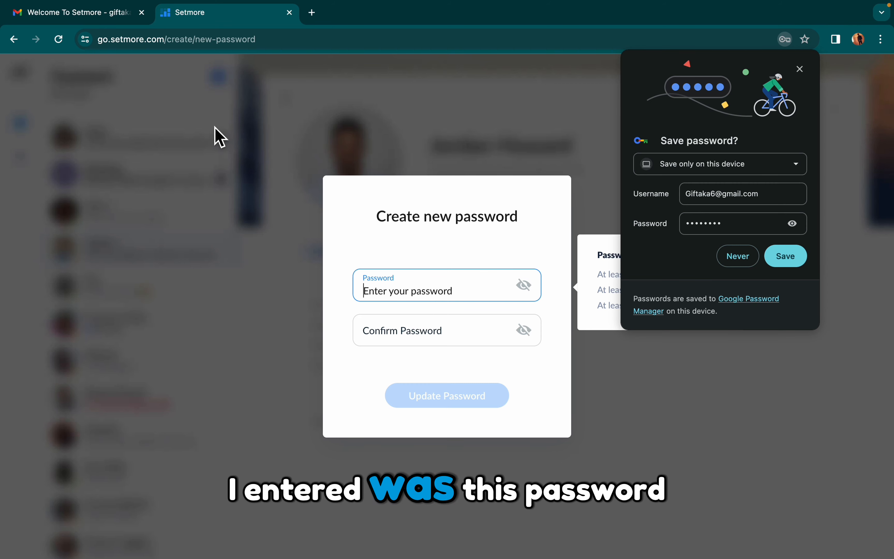
pyautogui.click(93, 13)
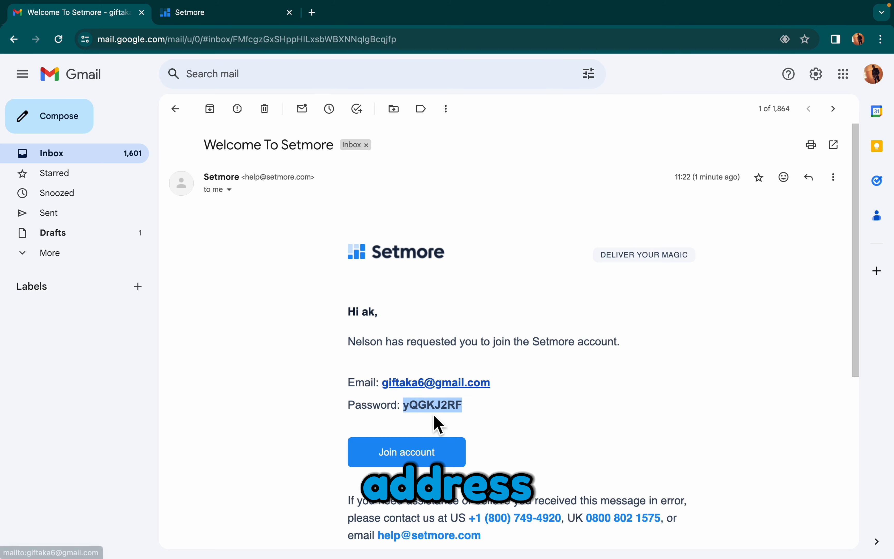
pyautogui.click(233, 18)
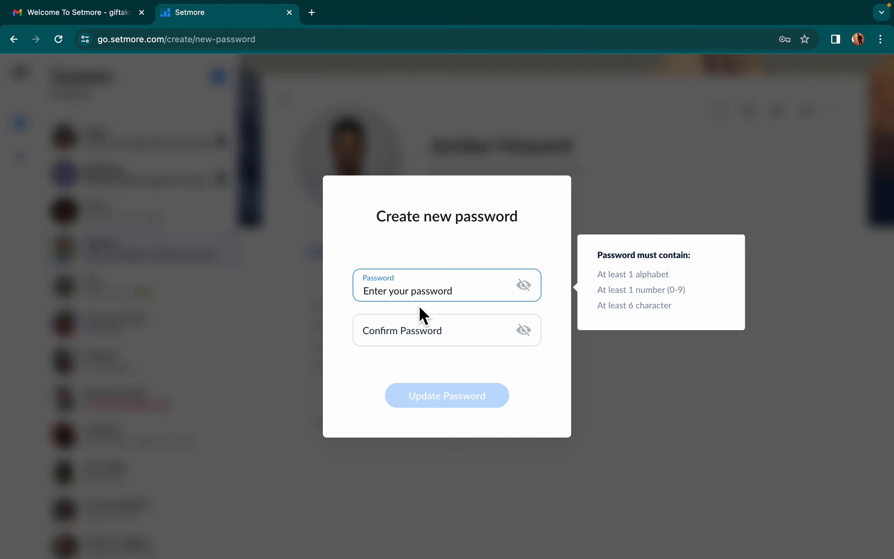
pyautogui.click(413, 296)
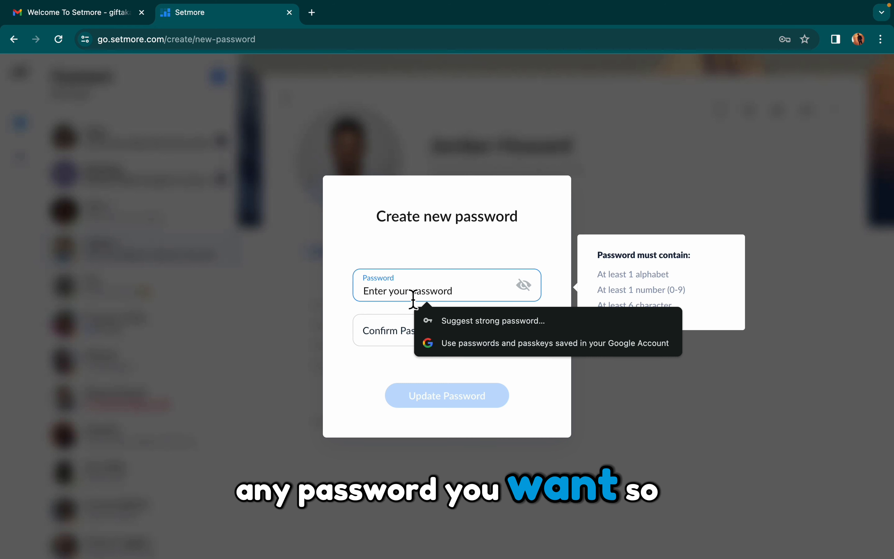
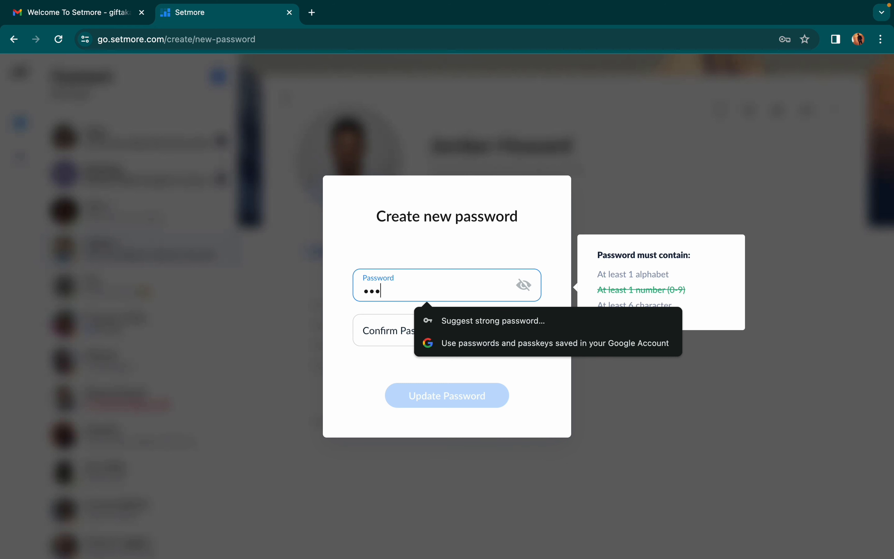
pyautogui.click(380, 336)
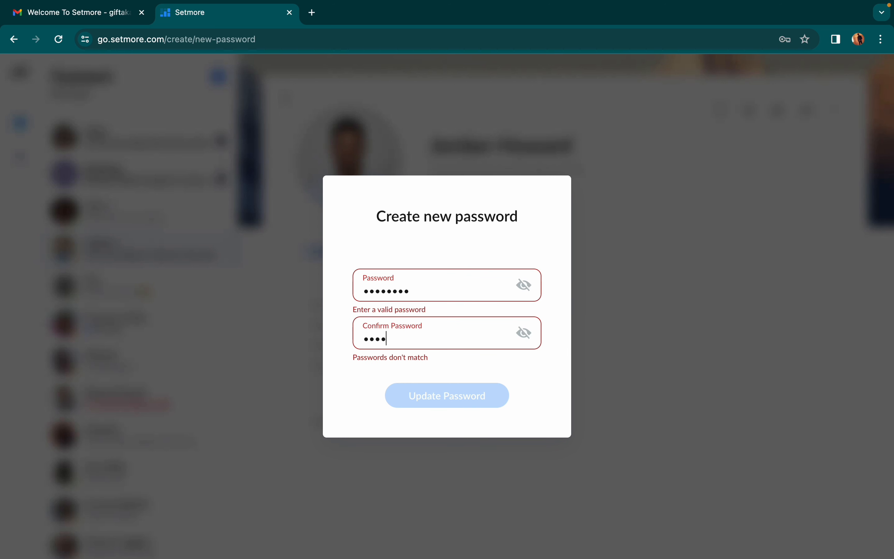
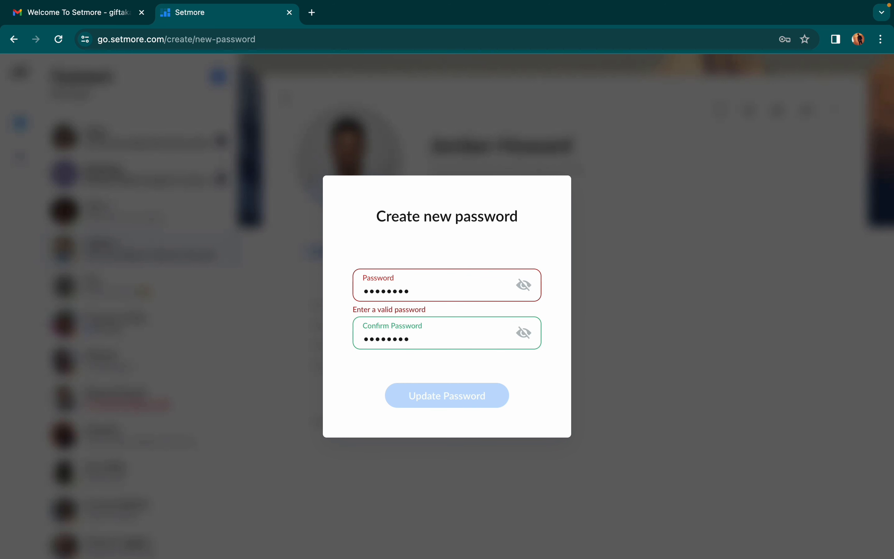
# Step: Revise the password to include a letter so it meets all requirements, then submit it
pyautogui.click(429, 298)
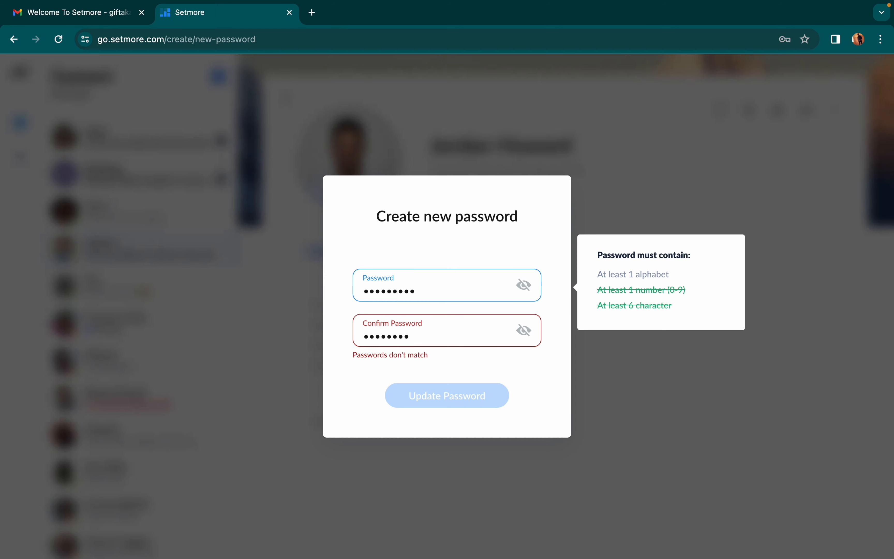
pyautogui.press('BackSpace')
pyautogui.press('BackSpace')
pyautogui.press('BackSpace')
pyautogui.press('BackSpace')
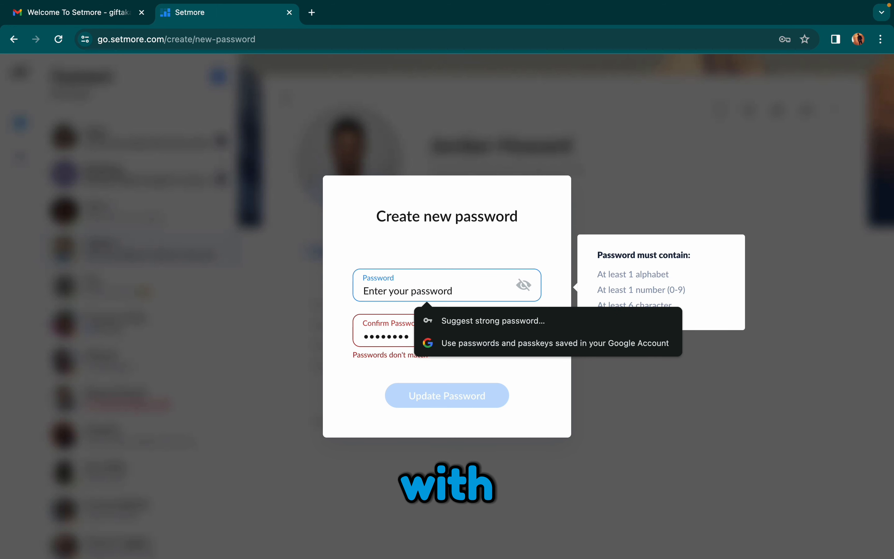
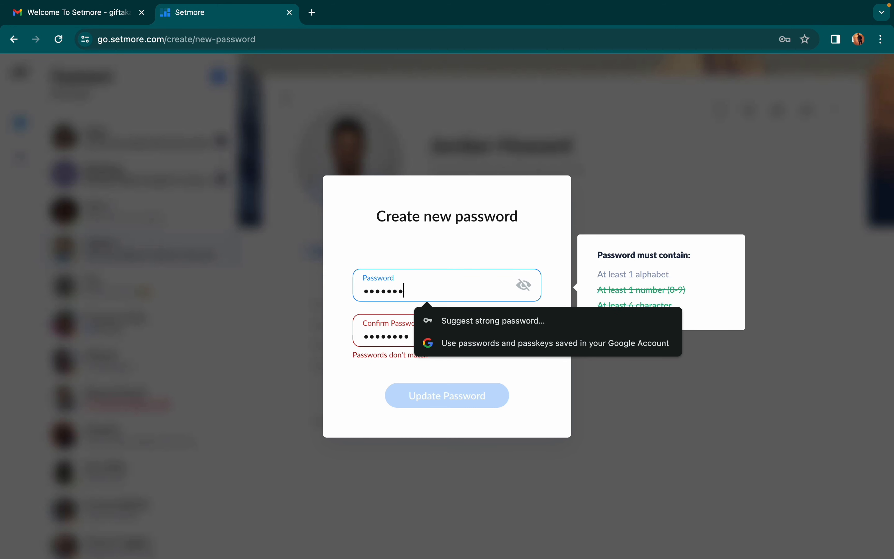
pyautogui.click(392, 391)
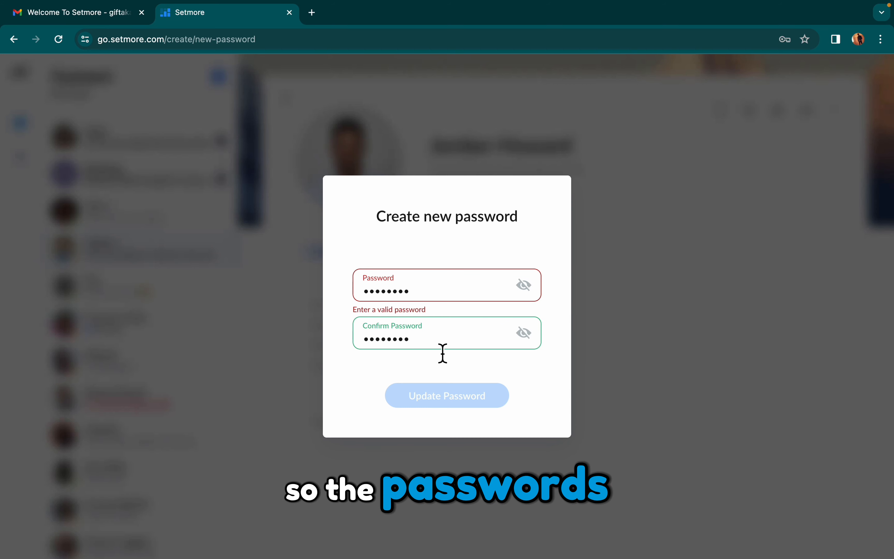
pyautogui.doubleClick(425, 295)
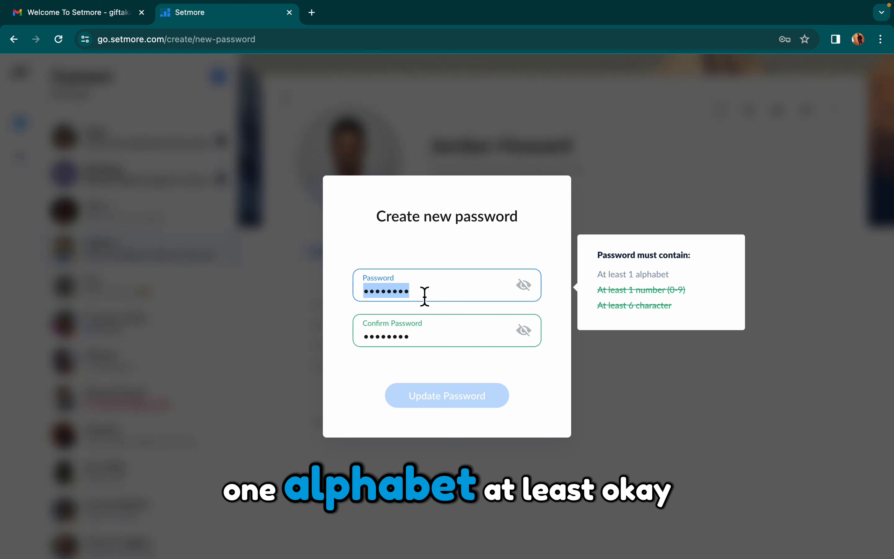
pyautogui.press('Right')
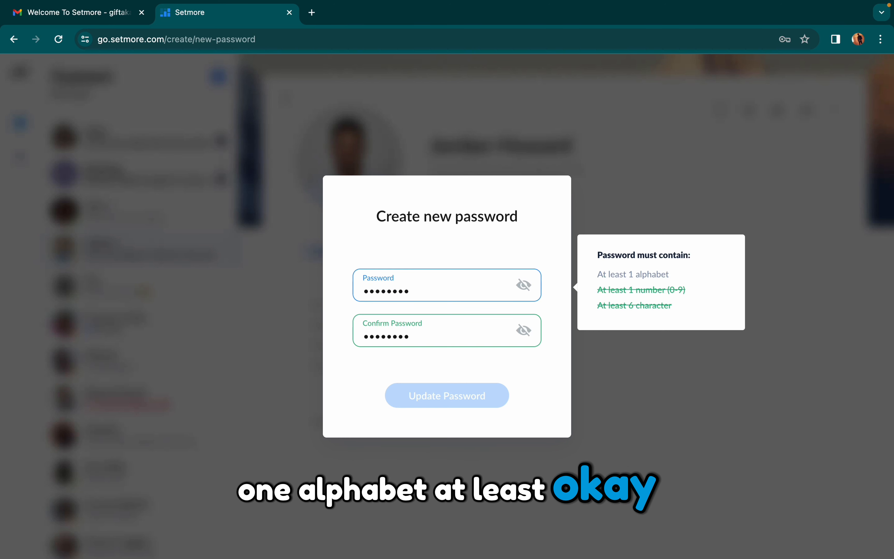
pyautogui.click(434, 344)
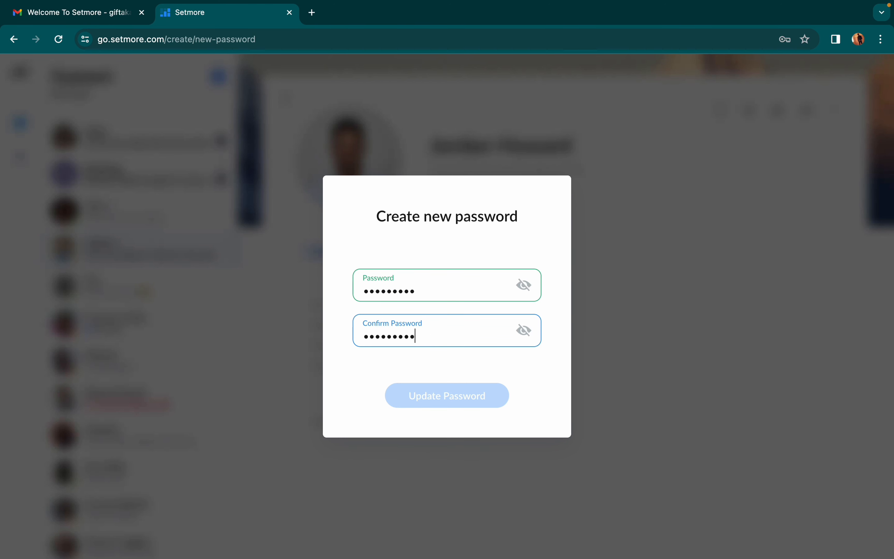
pyautogui.click(459, 396)
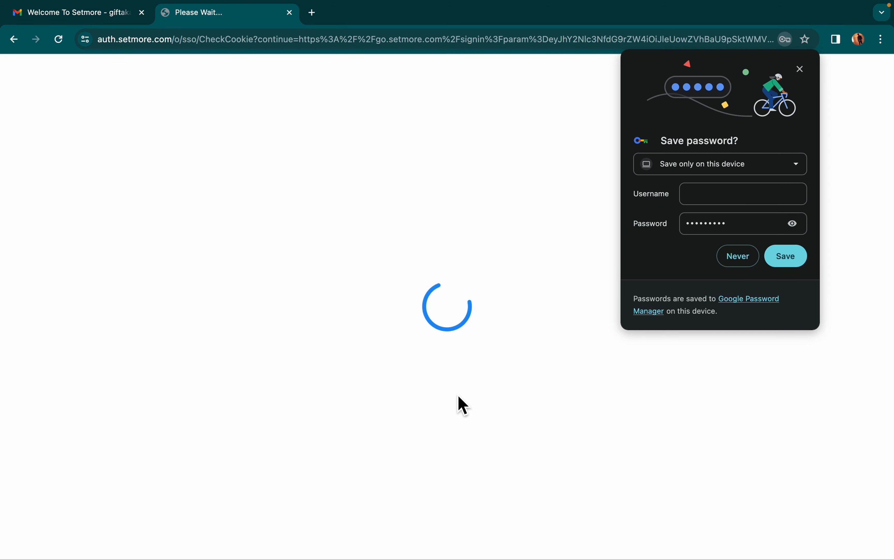
# Step: Save the login in Chrome under the staff member's e-mail and dismiss the notifications prompt
pyautogui.click(735, 192)
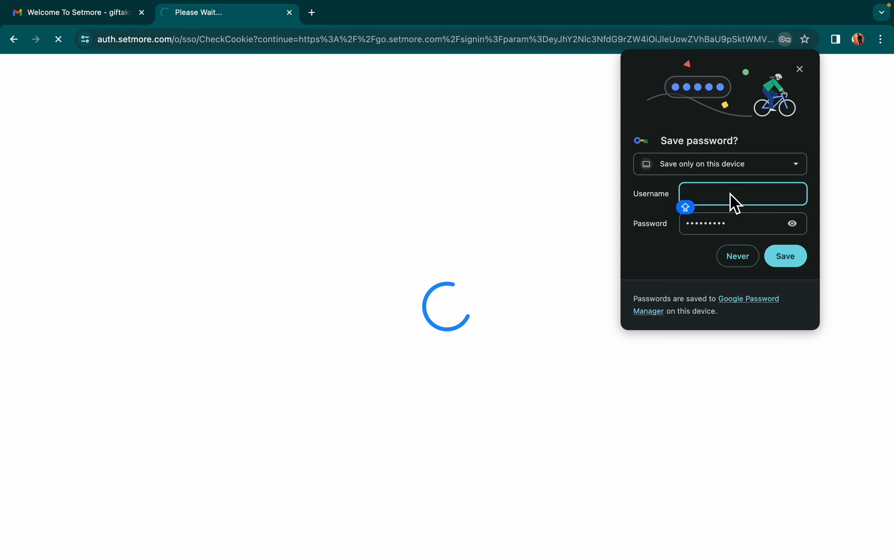
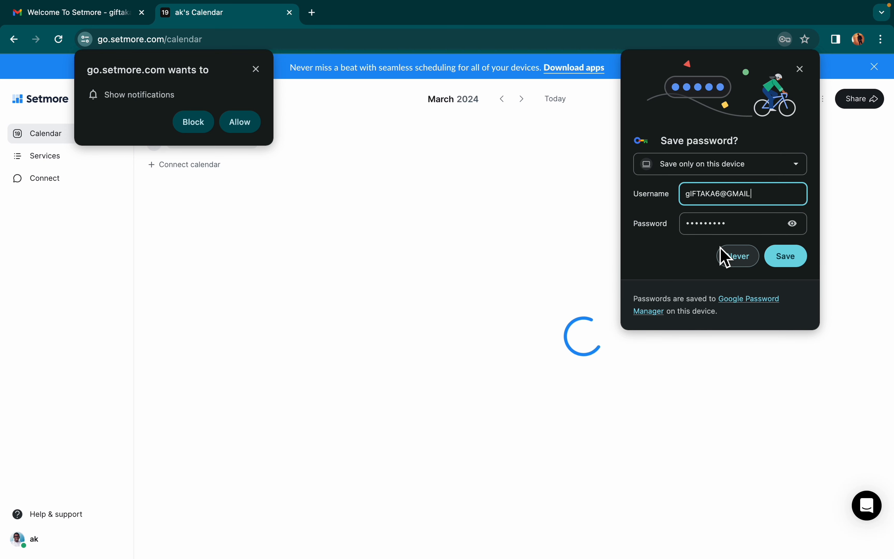
pyautogui.press('Return')
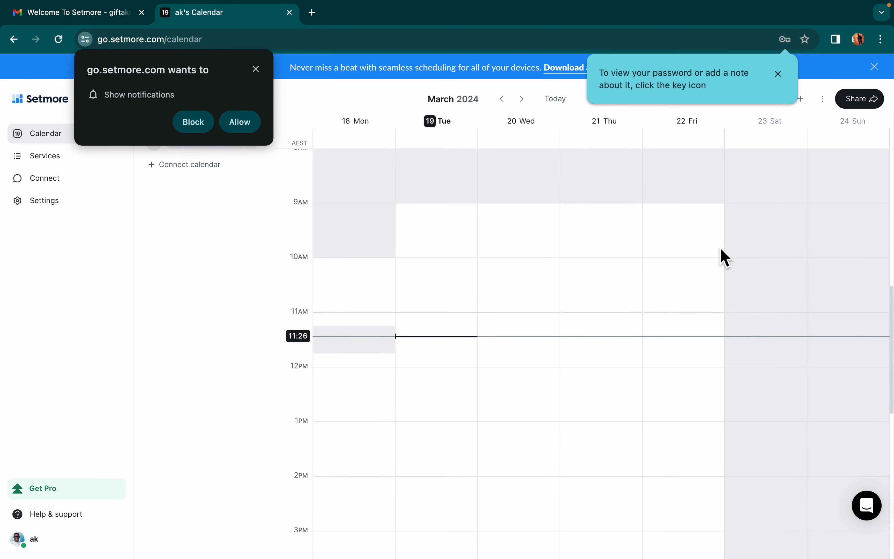
pyautogui.click(260, 71)
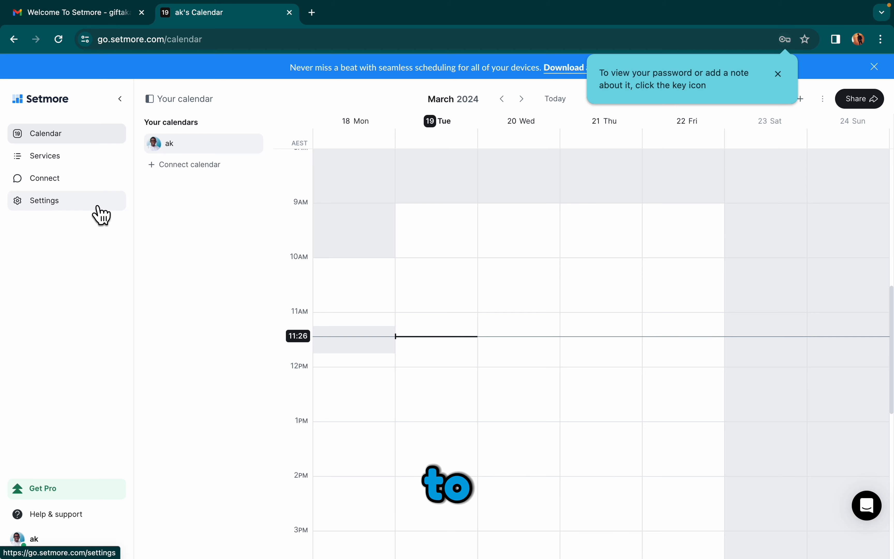
# Step: Show Nelson Barbershop's brand settings at idd65ad.setmore.com, briefly checking Your profile and Services
pyautogui.click(98, 208)
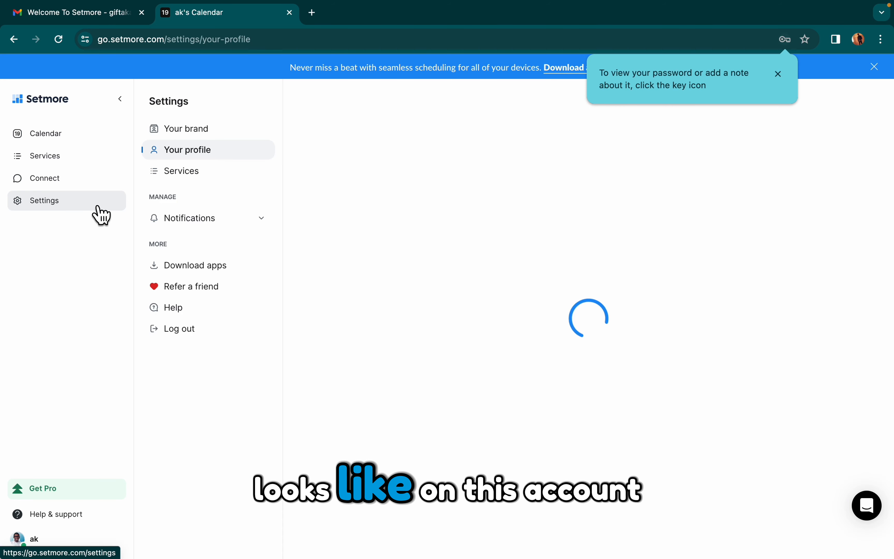
pyautogui.click(224, 134)
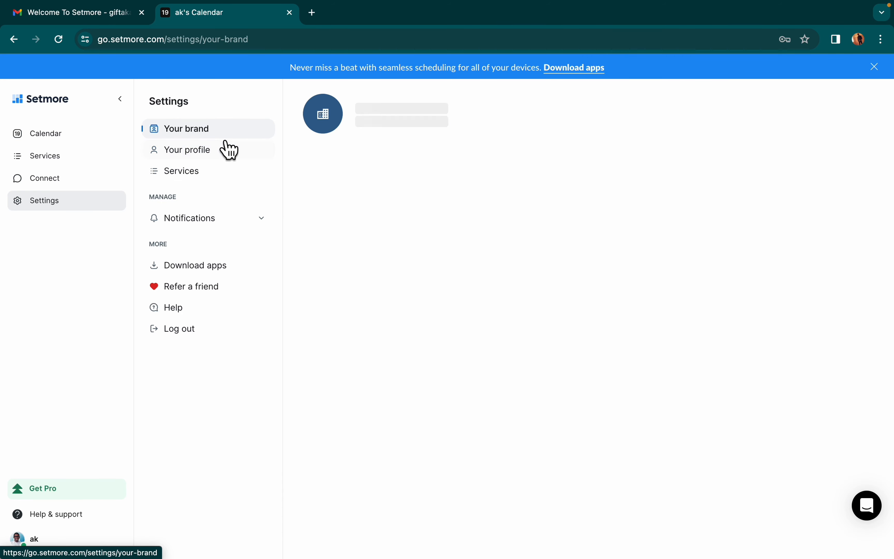
pyautogui.click(221, 165)
pyautogui.click(238, 138)
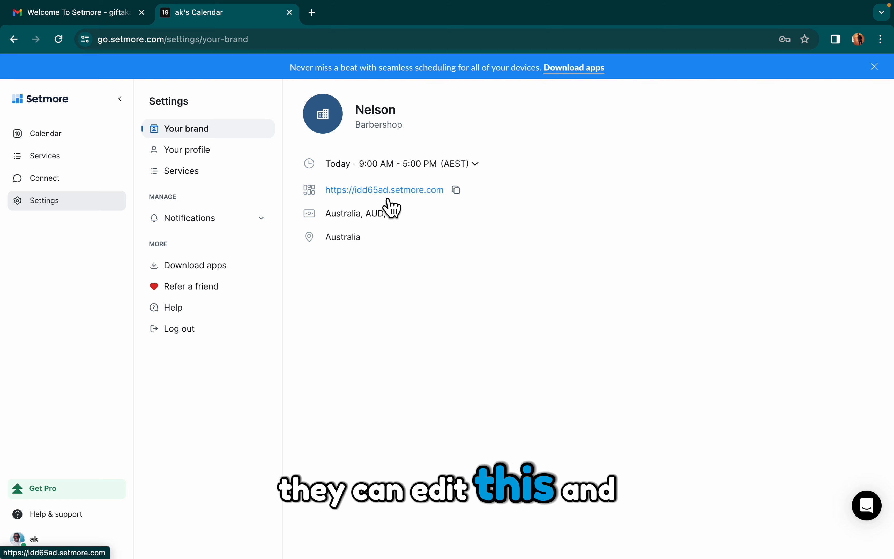
pyautogui.click(227, 173)
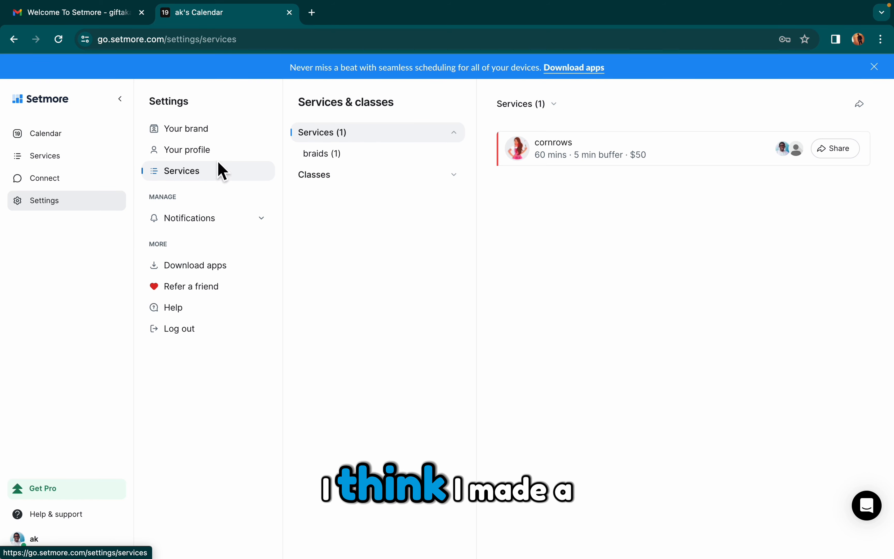
pyautogui.click(211, 131)
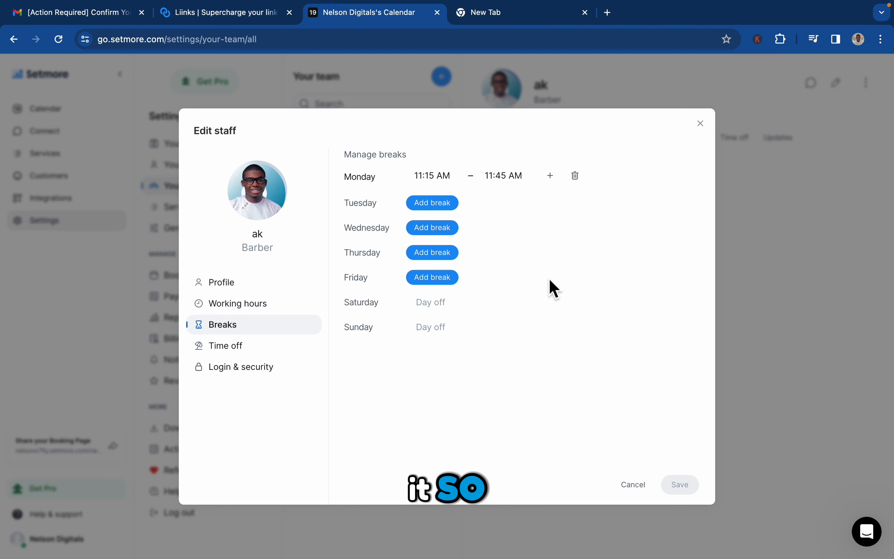
# Step: Close ak's staff editor and change the brand subdomain from idd65ad to yaxclass, then save
pyautogui.click(240, 346)
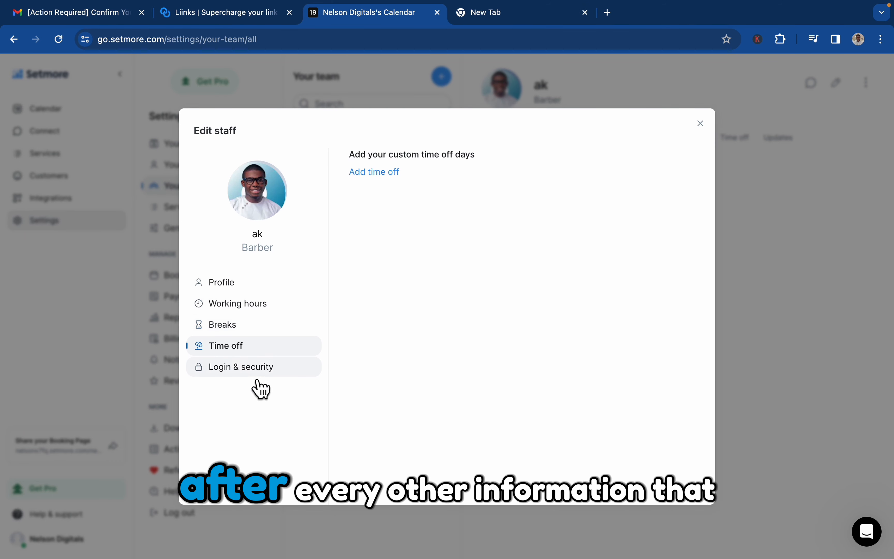
pyautogui.click(700, 123)
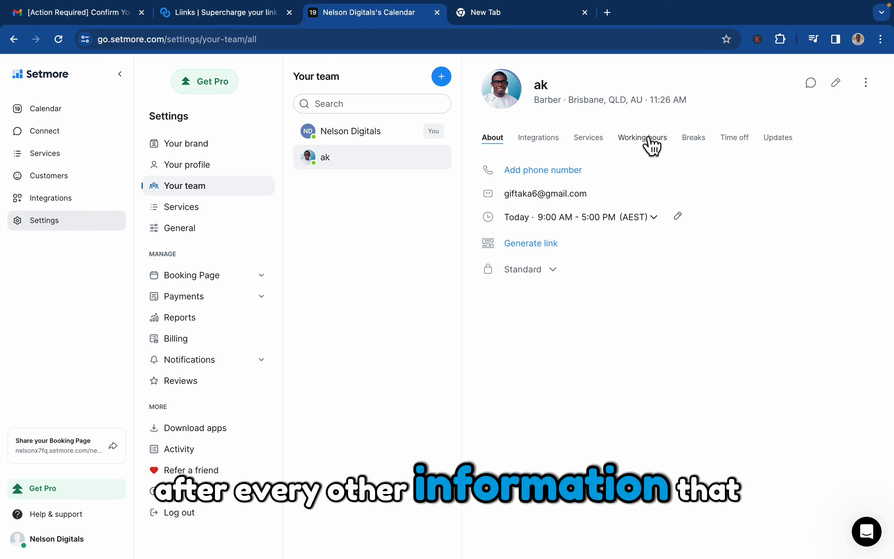
pyautogui.click(209, 146)
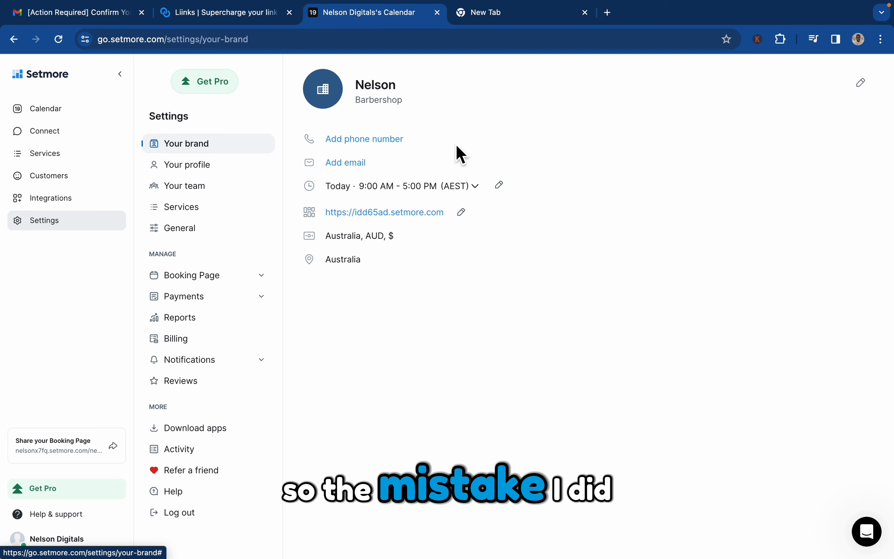
pyautogui.click(462, 212)
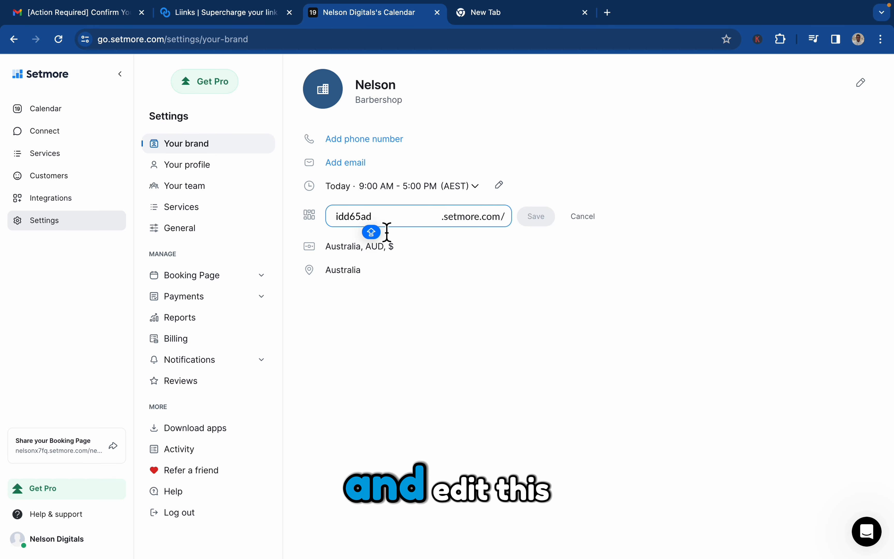
pyautogui.doubleClick(379, 220)
pyautogui.write('t')
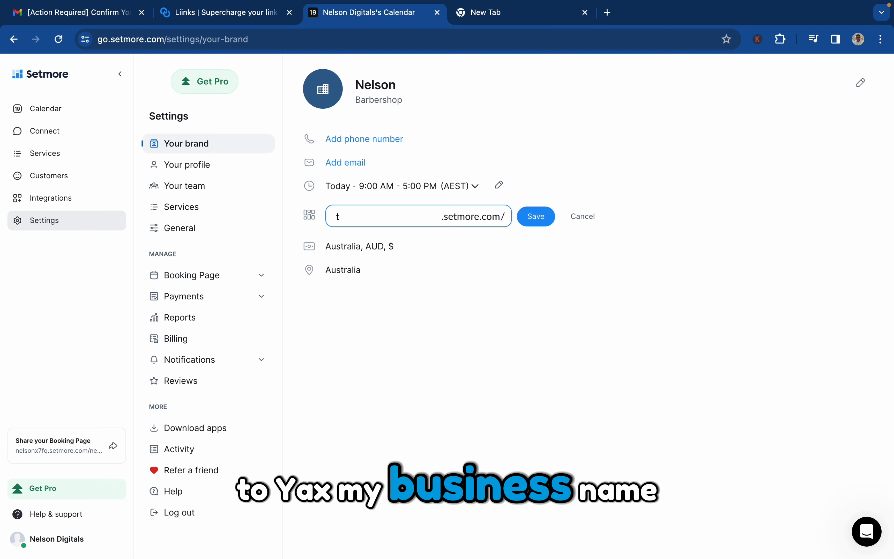
pyautogui.press('BackSpace')
pyautogui.write('yaxclass')
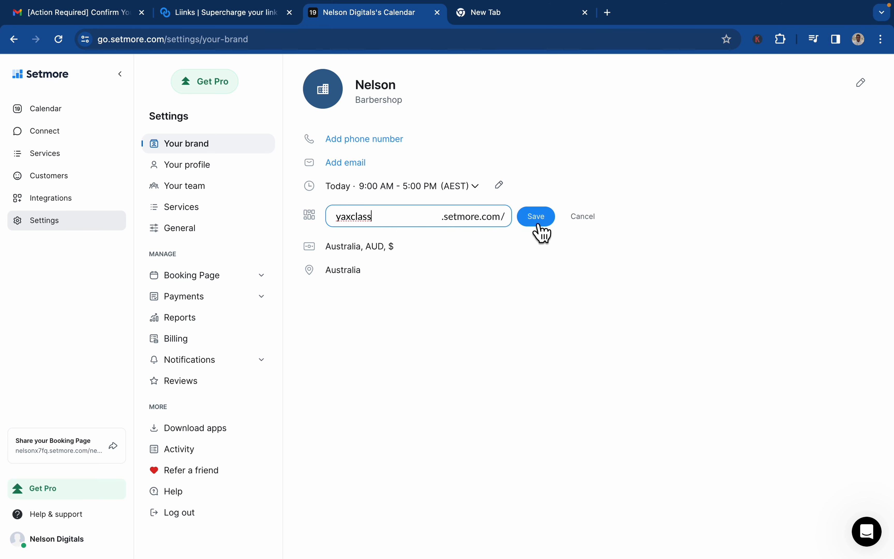
pyautogui.click(540, 225)
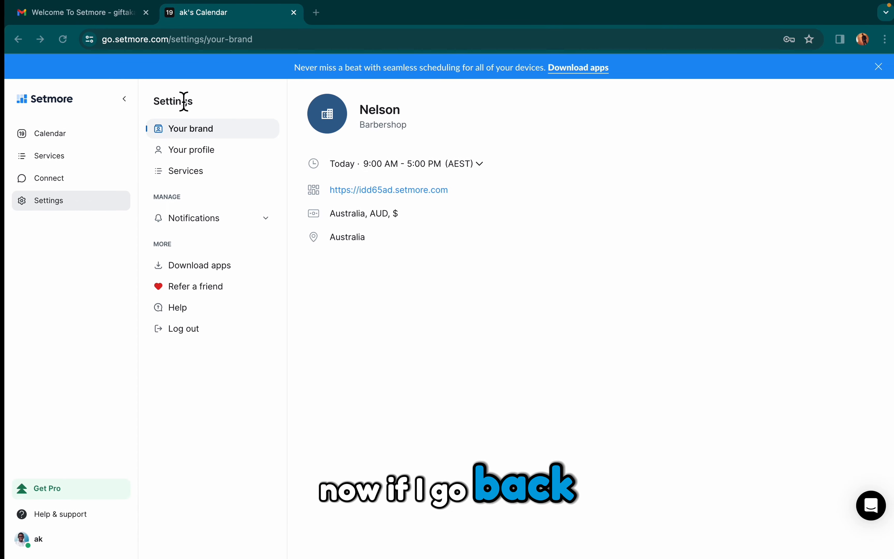
# Step: Refresh the brand settings, dismissing the notifications prompt and the welcome message
pyautogui.click(65, 44)
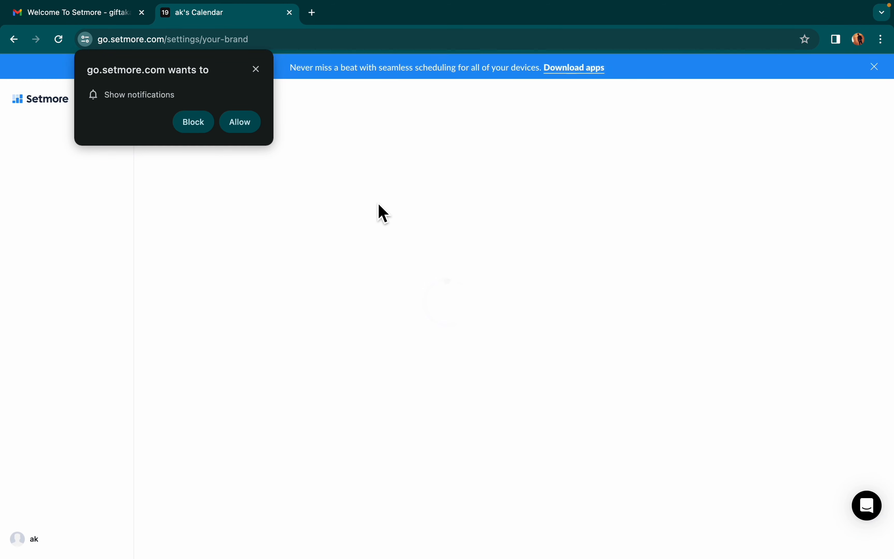
pyautogui.click(257, 69)
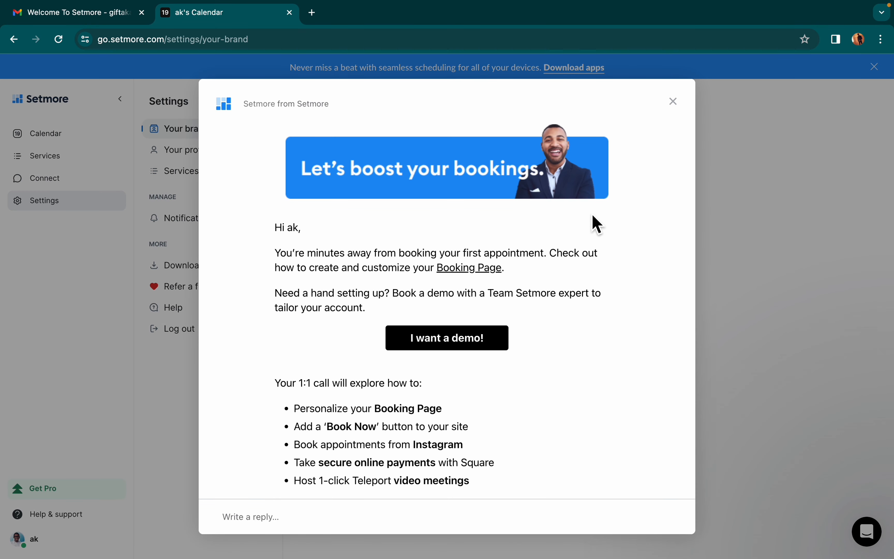
pyautogui.click(673, 103)
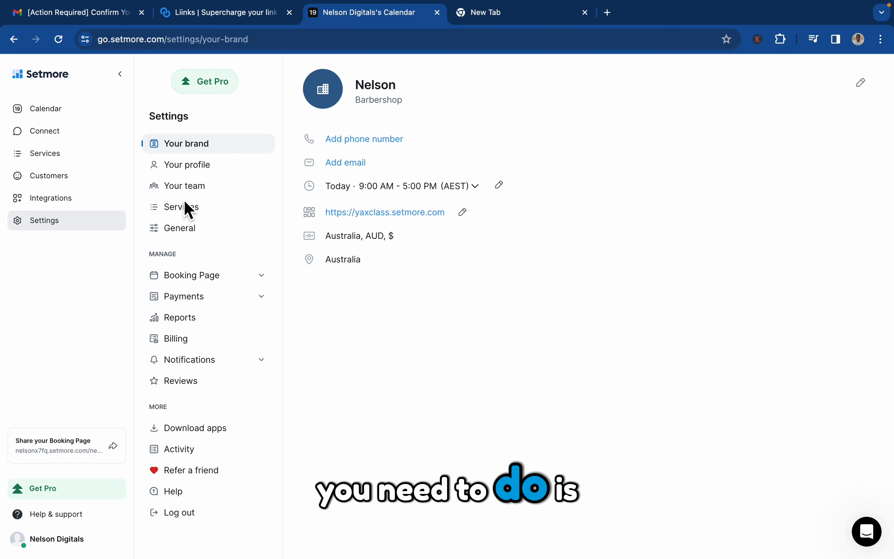
pyautogui.click(209, 187)
pyautogui.click(410, 168)
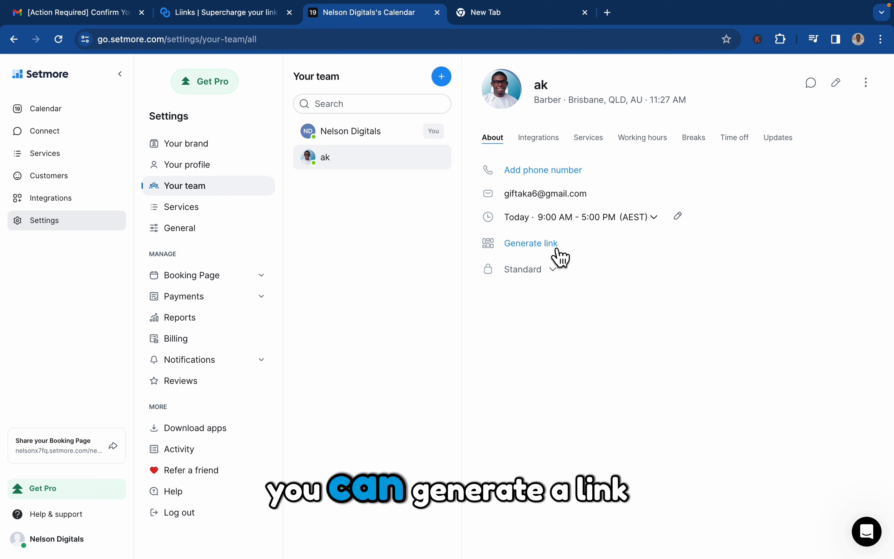
pyautogui.click(562, 255)
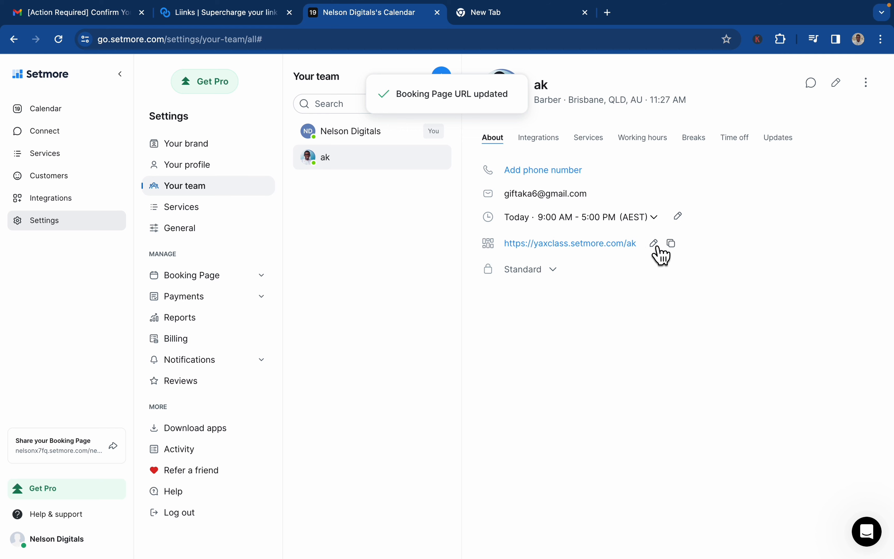
pyautogui.click(653, 243)
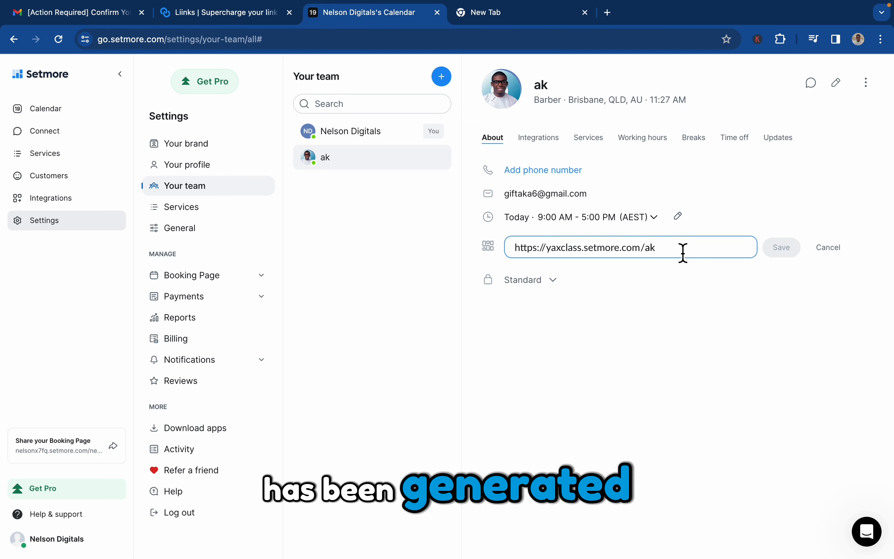
pyautogui.click(836, 248)
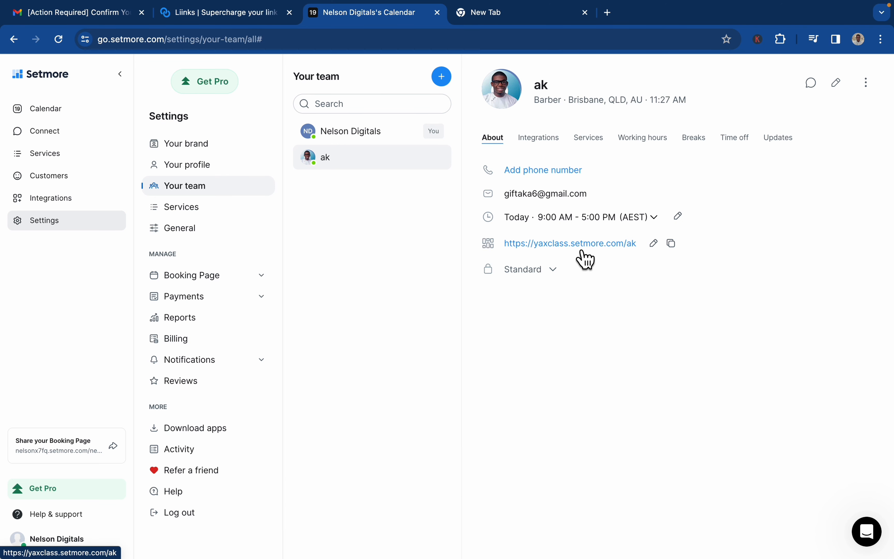
pyautogui.click(673, 245)
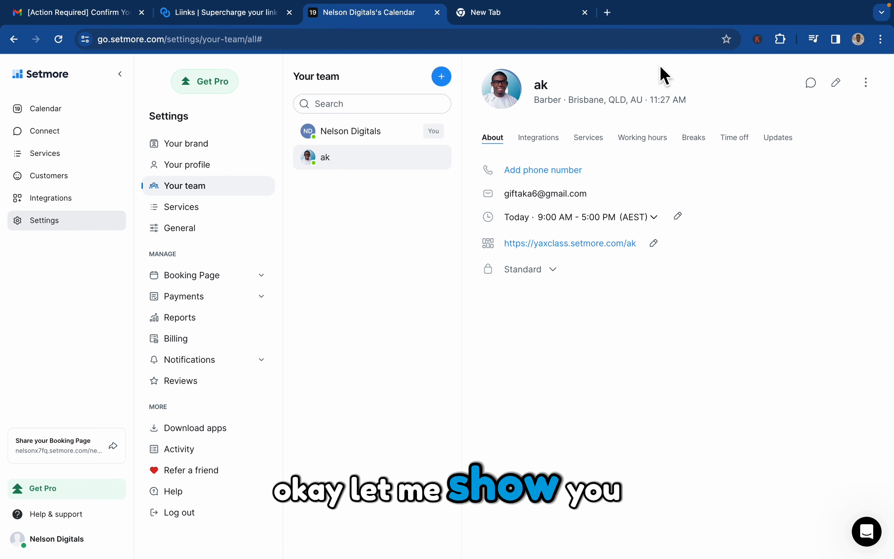
# Step: Load ak's booking page in a new tab, showing cornrows for $50, then return to team settings
pyautogui.click(608, 13)
pyautogui.hotkey('ctrl', 'v')
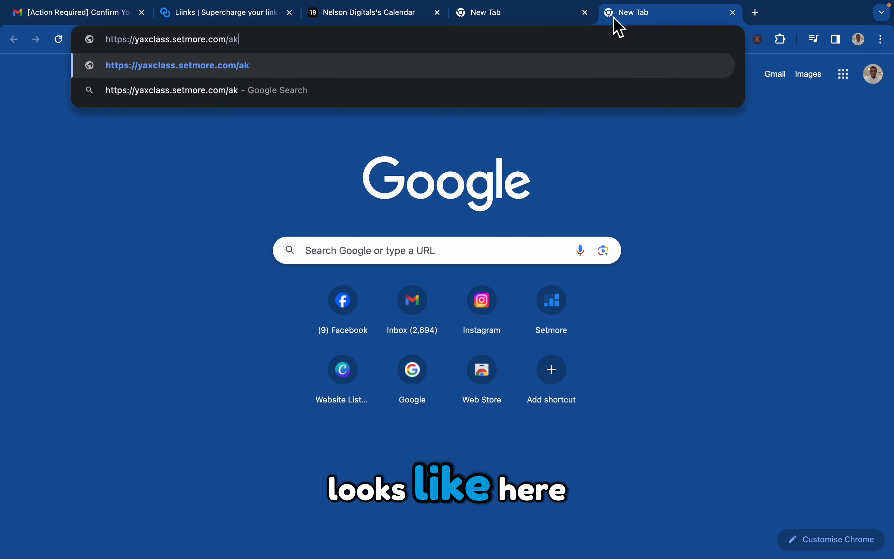
pyautogui.press('Return')
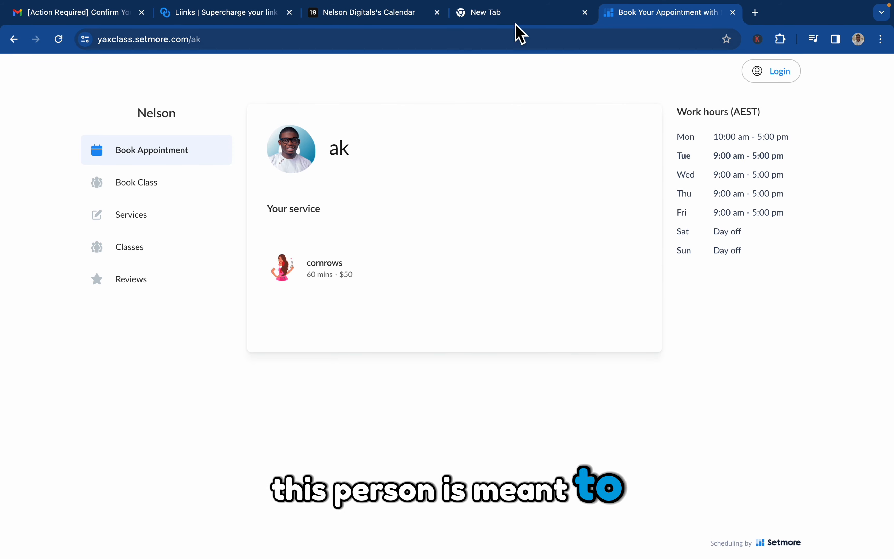
pyautogui.click(223, 14)
pyautogui.click(375, 14)
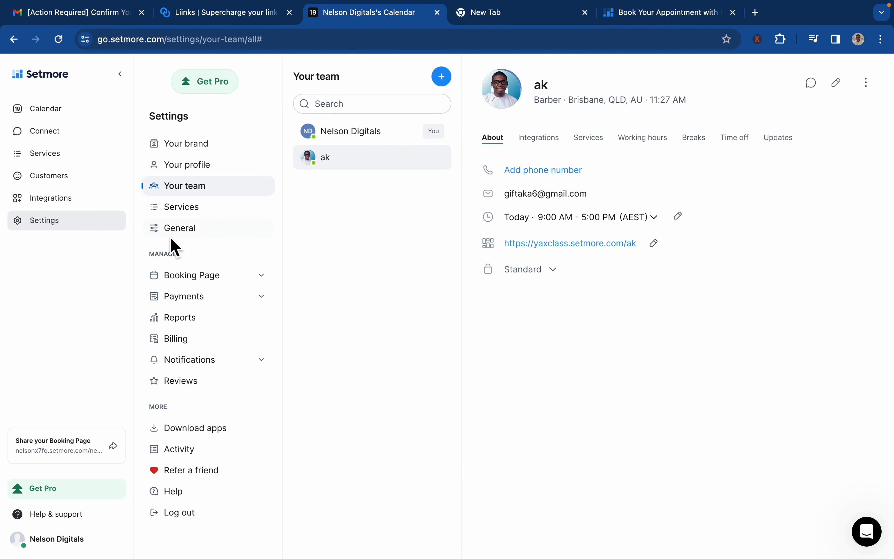
pyautogui.click(371, 134)
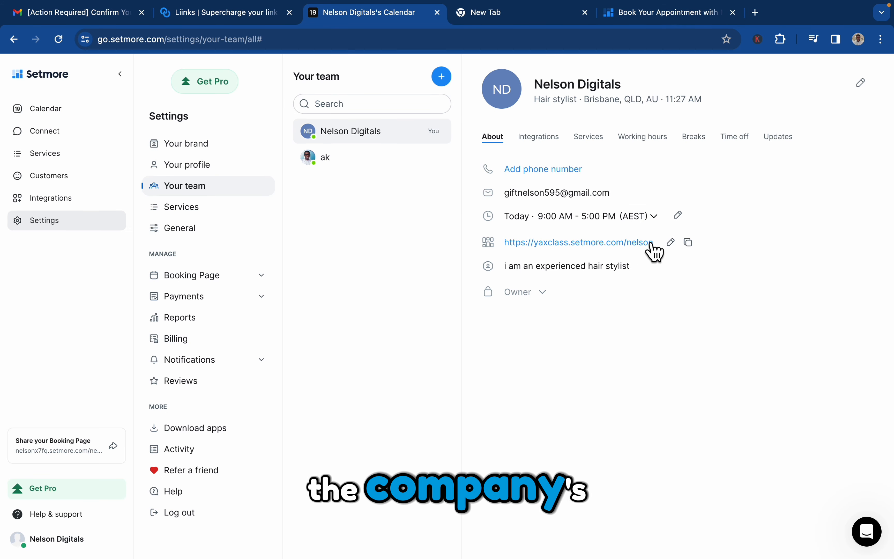
pyautogui.click(688, 243)
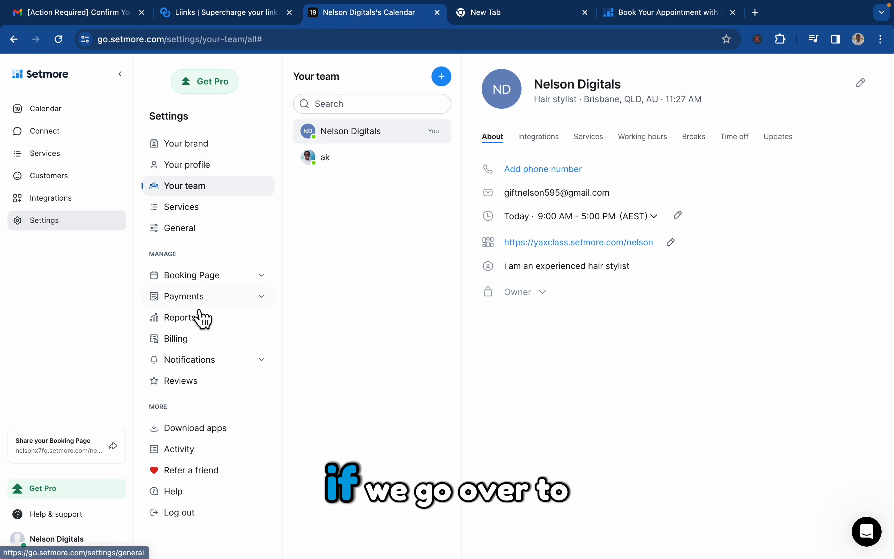
pyautogui.click(224, 145)
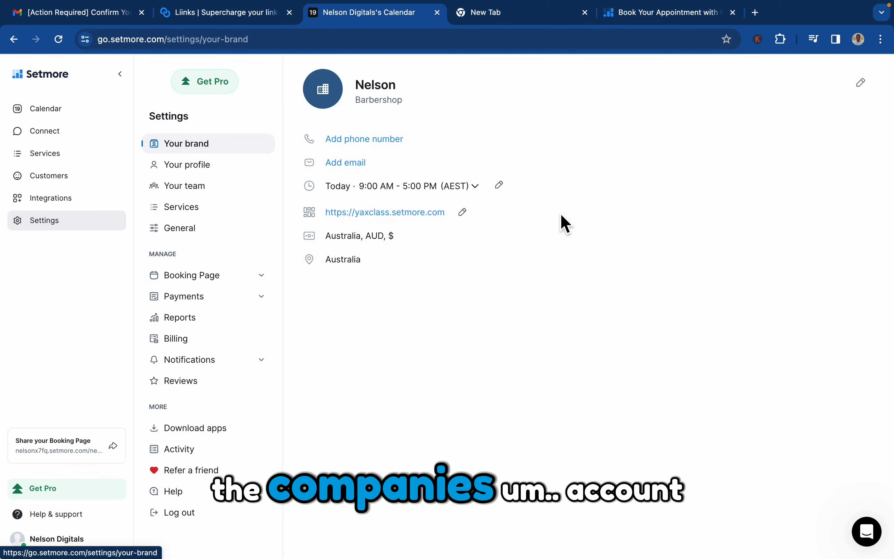
pyautogui.click(479, 212)
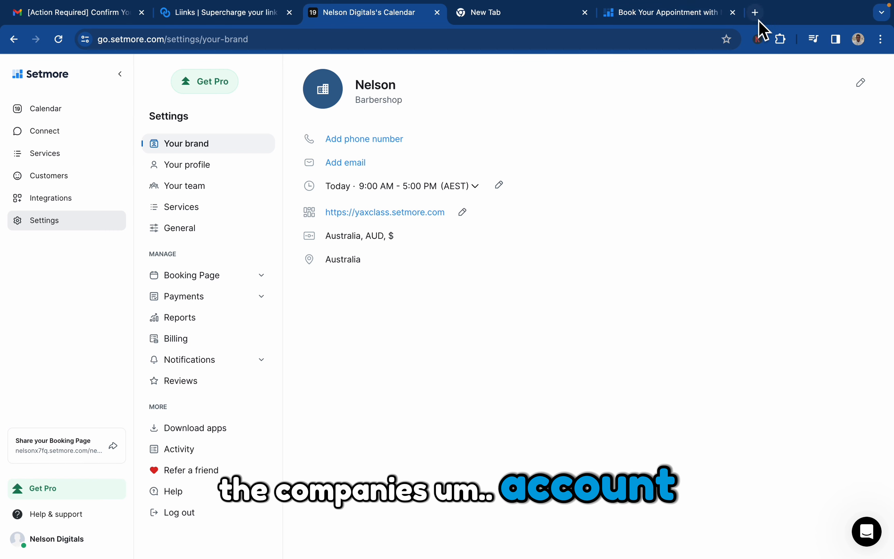
pyautogui.click(755, 12)
# Step: Load the yaxclass.setmore.com company page and check who provides sisterlocks
pyautogui.press('super+v')
pyautogui.press('Return')
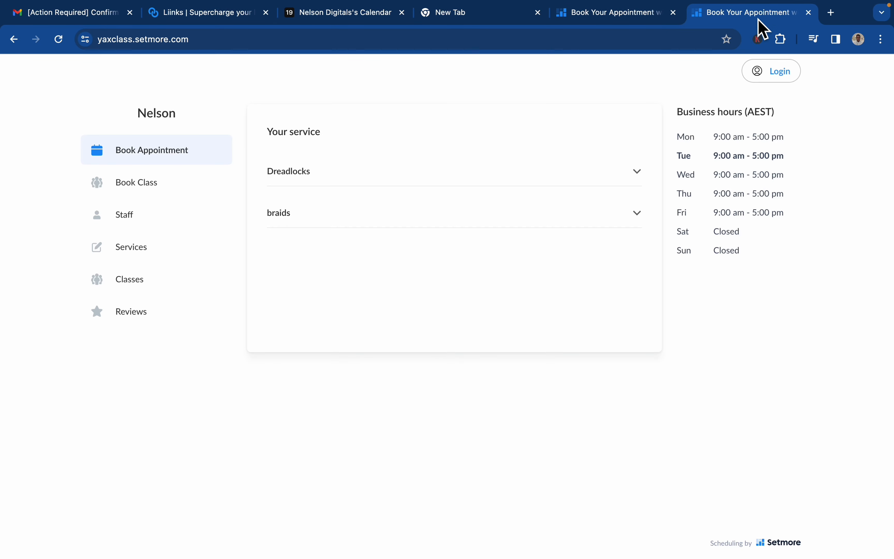
pyautogui.click(504, 199)
pyautogui.click(499, 200)
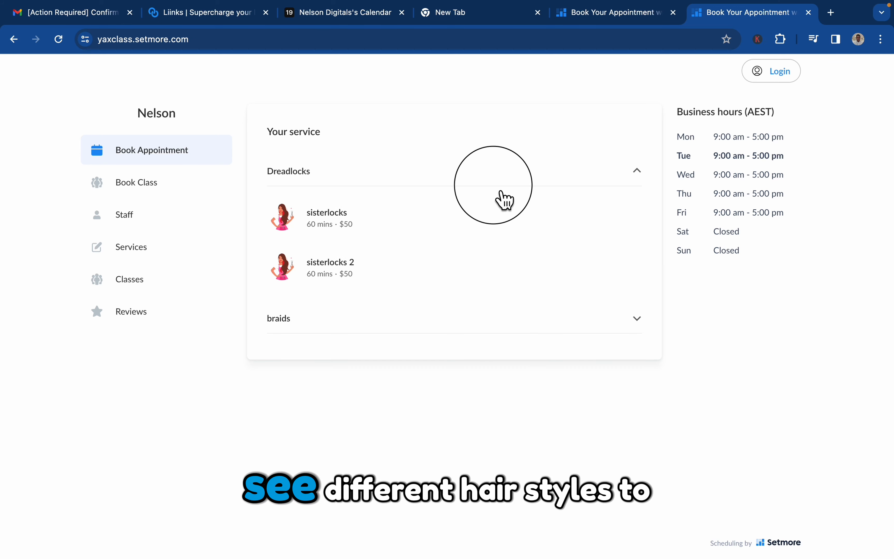
pyautogui.click(499, 221)
pyautogui.click(500, 217)
pyautogui.click(512, 180)
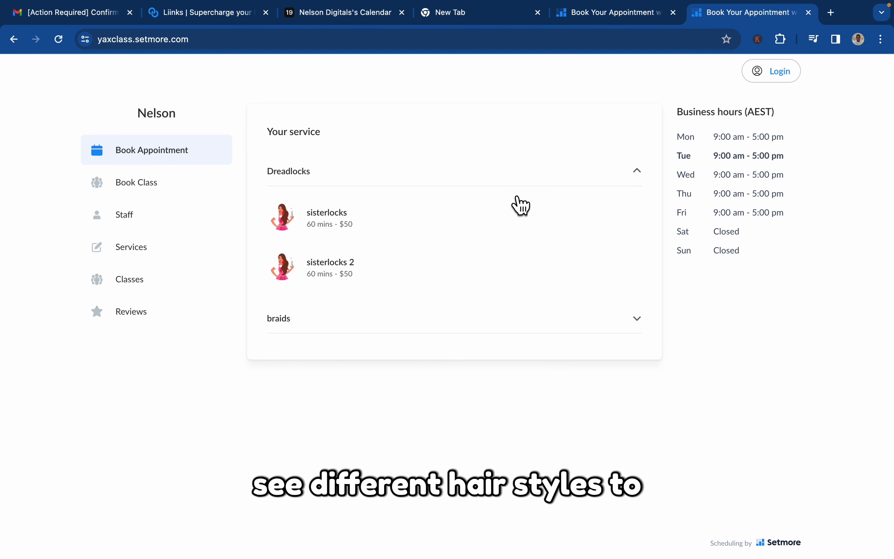
pyautogui.click(514, 205)
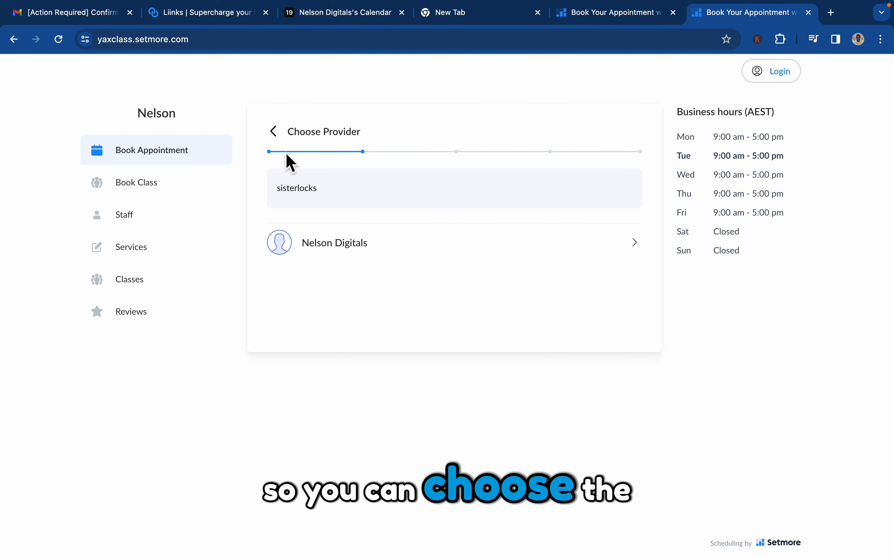
# Step: Check which staff provide cornrows under braids, then return to the service list
pyautogui.click(275, 140)
pyautogui.click(334, 219)
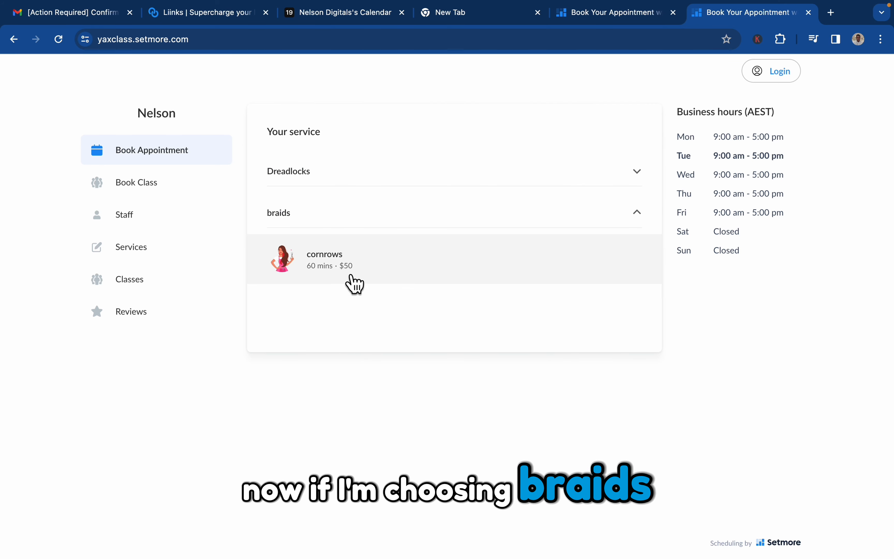
pyautogui.click(354, 286)
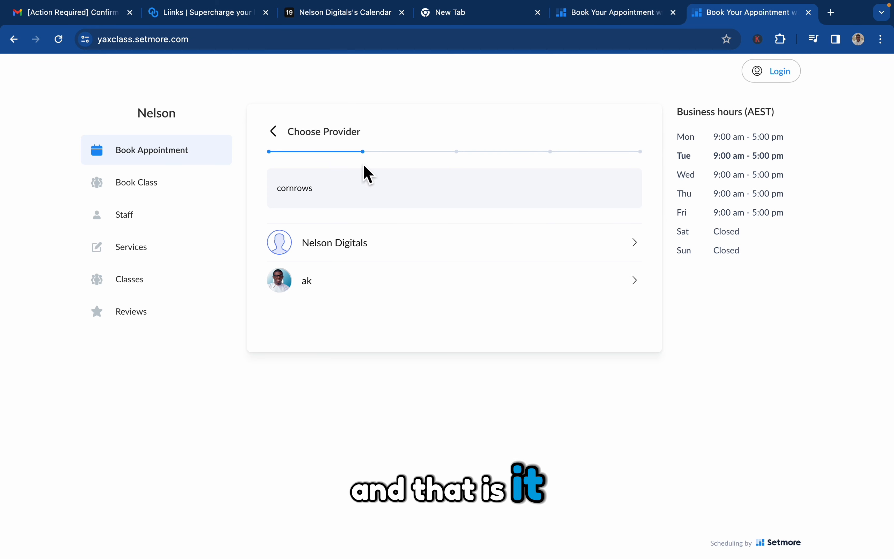
pyautogui.click(273, 131)
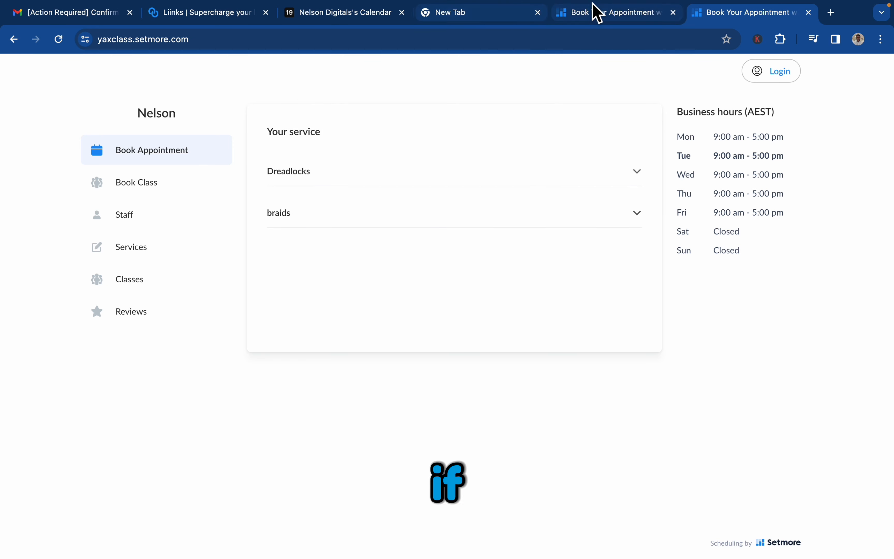
# Step: Load the owner's personal booking page from Your team in the spare tab
pyautogui.click(355, 18)
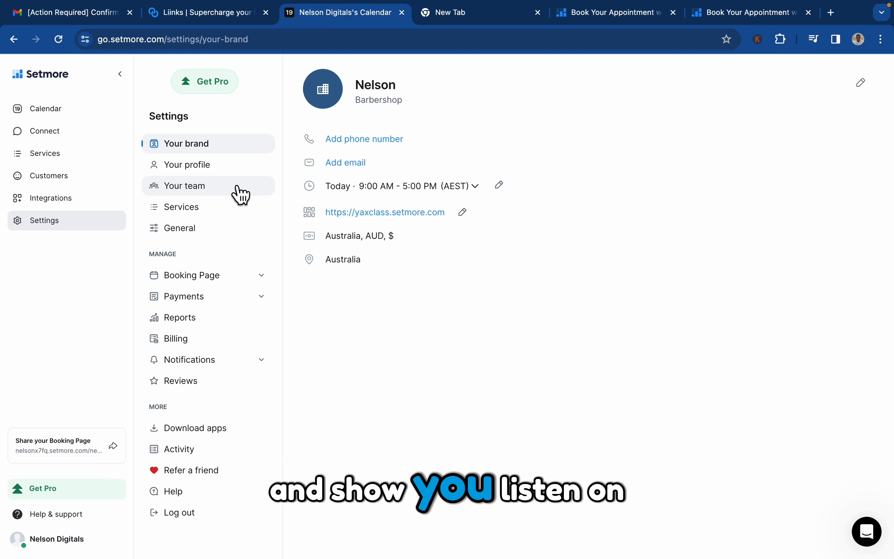
pyautogui.click(240, 194)
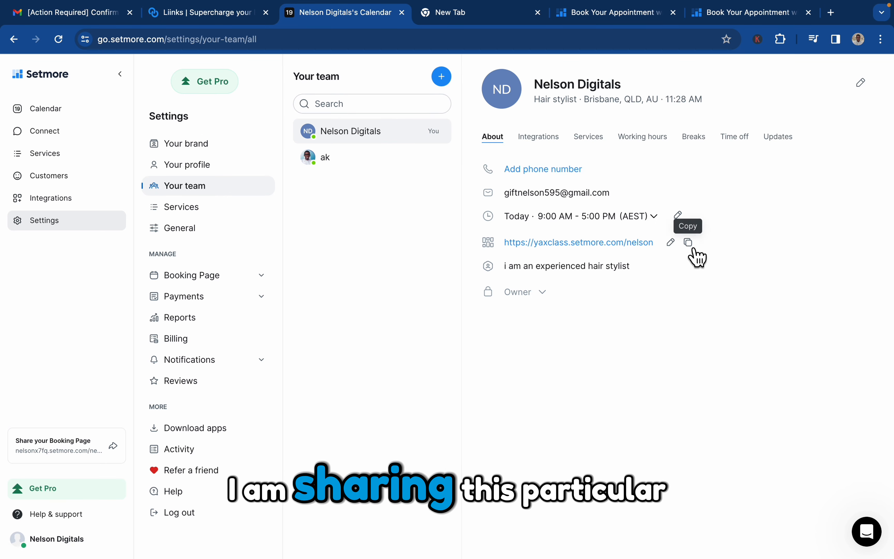
pyautogui.click(469, 18)
pyautogui.write('60')
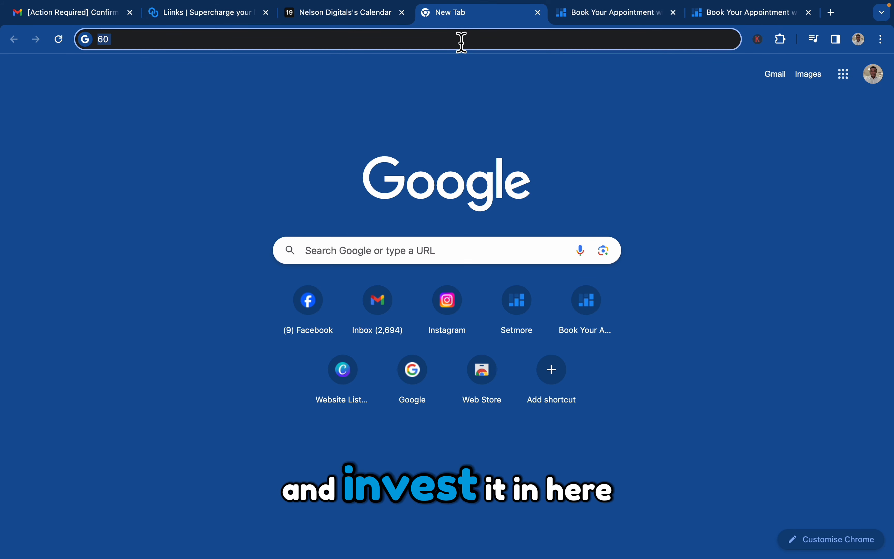
pyautogui.press('super+v')
pyautogui.press('Return')
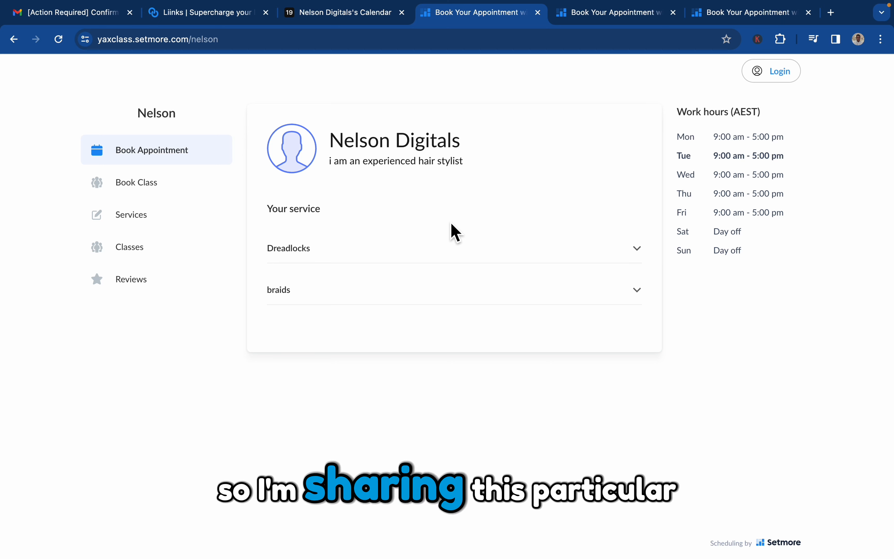
# Step: On the owner's page, preview booking times for sisterlocks 2 and for cornrows
pyautogui.click(403, 265)
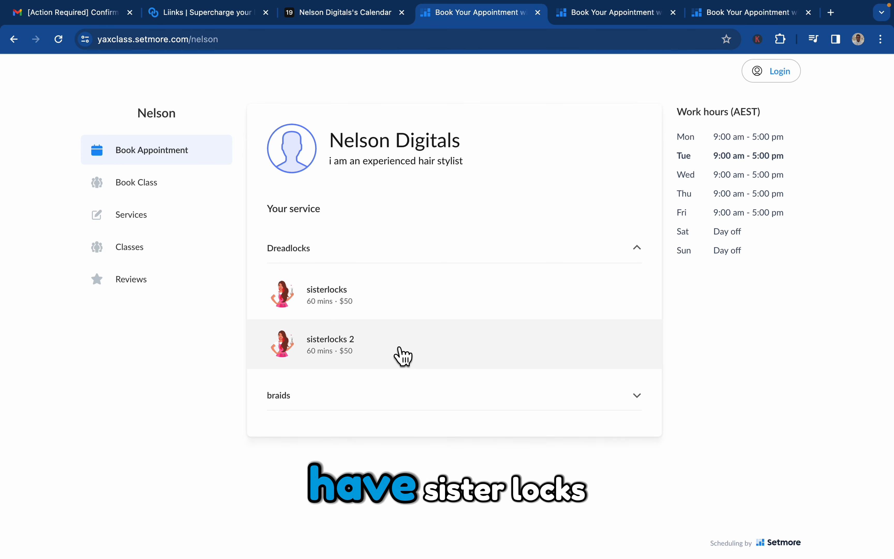
pyautogui.click(403, 357)
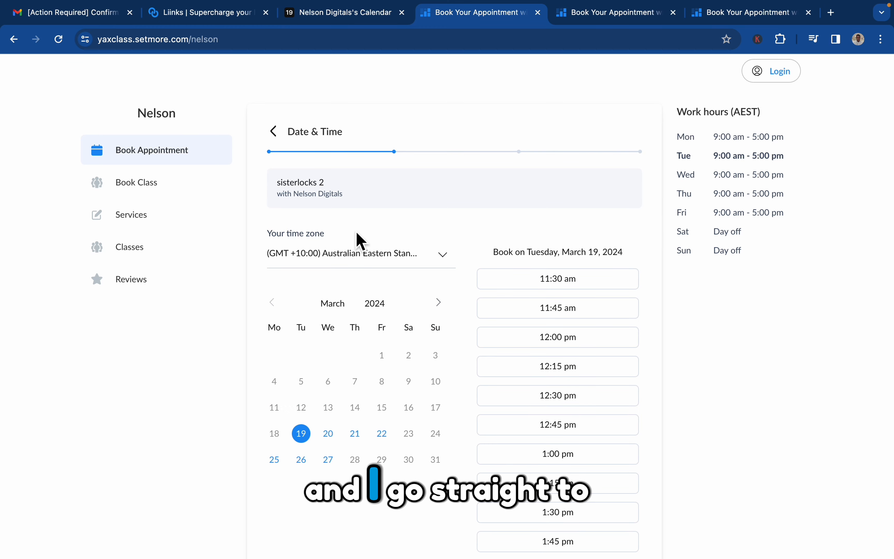
pyautogui.click(281, 133)
pyautogui.click(360, 298)
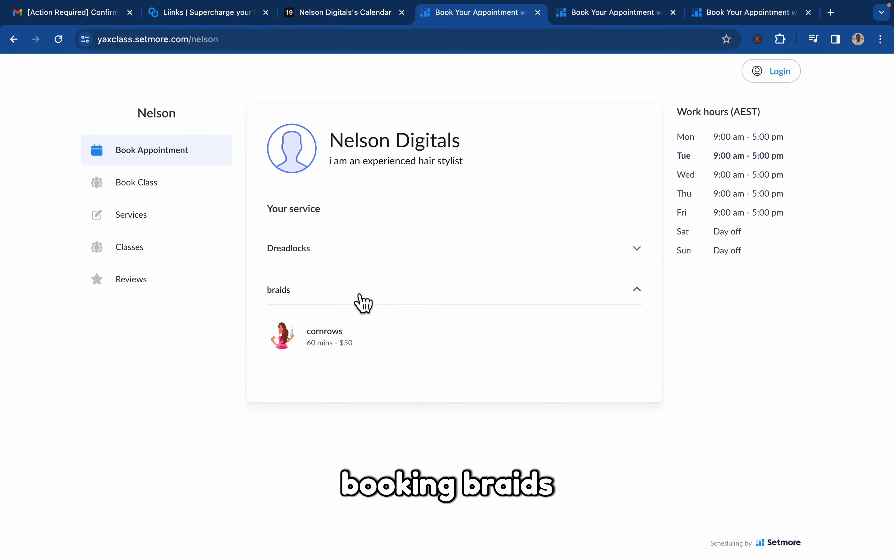
pyautogui.click(353, 335)
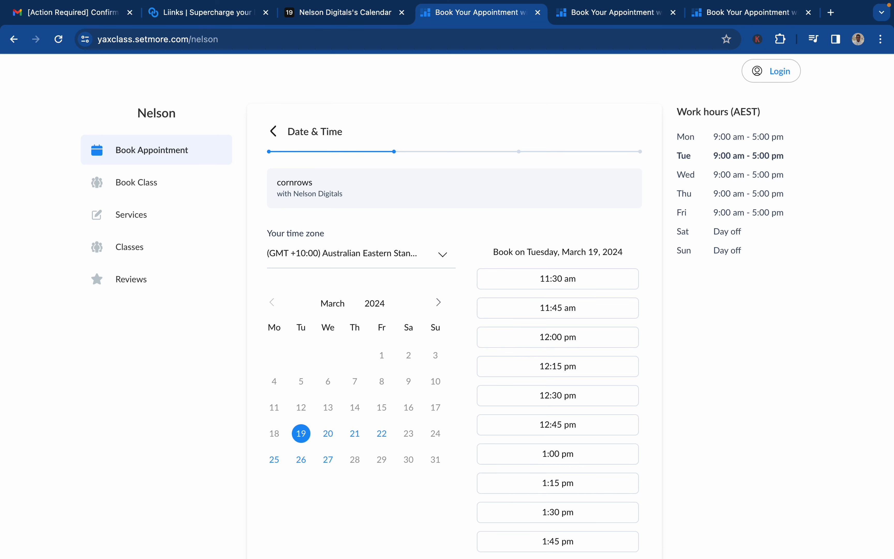
pyautogui.click(274, 132)
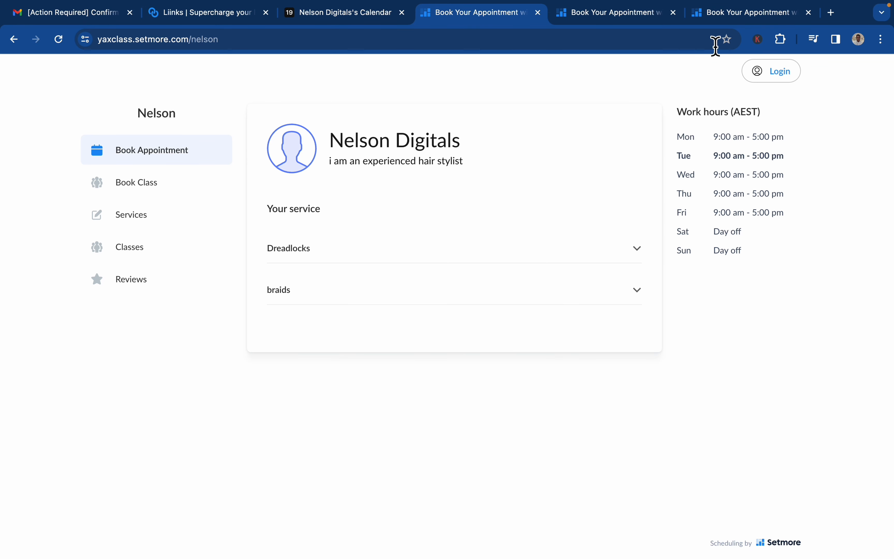
# Step: Pick cornrows on the company page, then switch to ak's cornrows Date & Time page
pyautogui.click(756, 13)
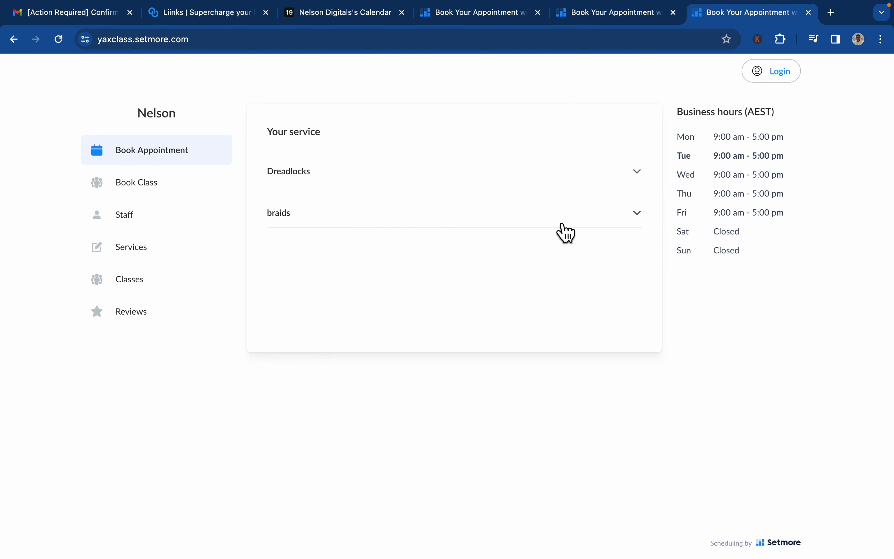
pyautogui.click(566, 215)
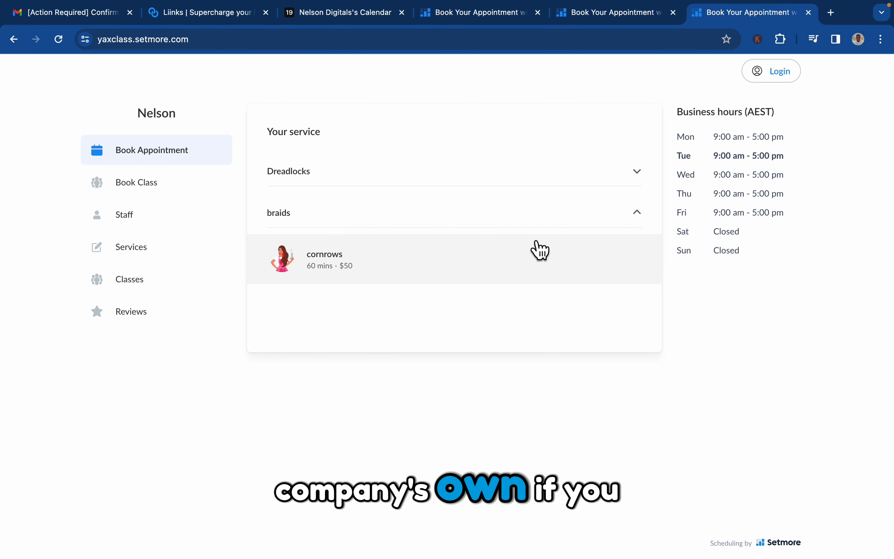
pyautogui.click(534, 250)
pyautogui.click(609, 13)
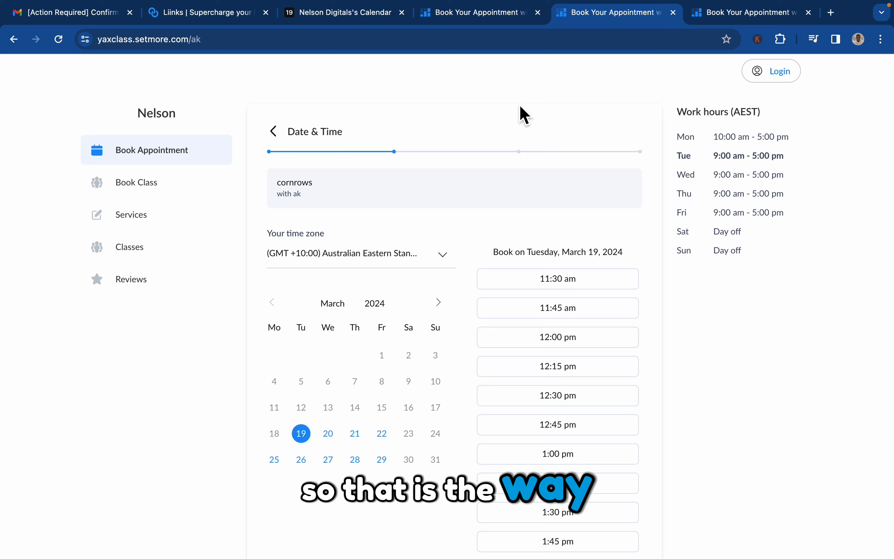
# Step: Close all three Book Your Appointment tabs, leaving only the Setmore team settings
pyautogui.click(543, 15)
pyautogui.click(543, 16)
pyautogui.click(543, 16)
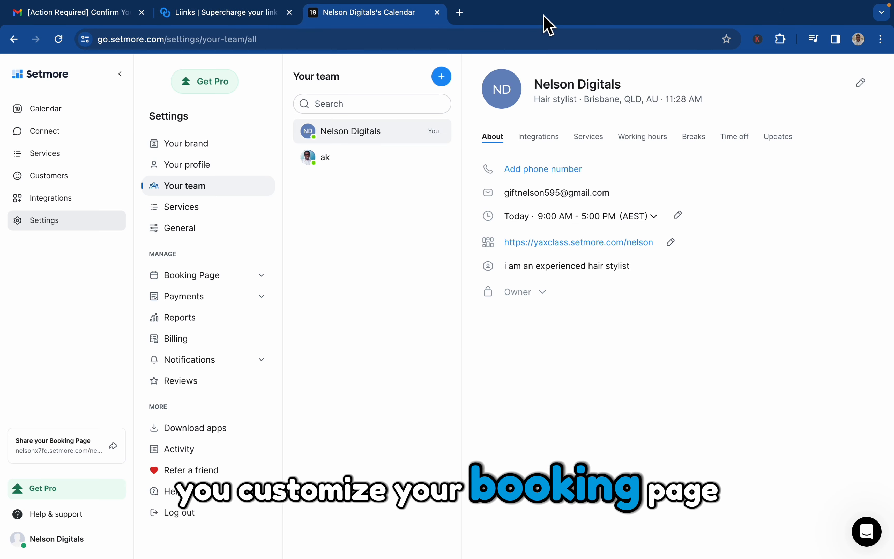